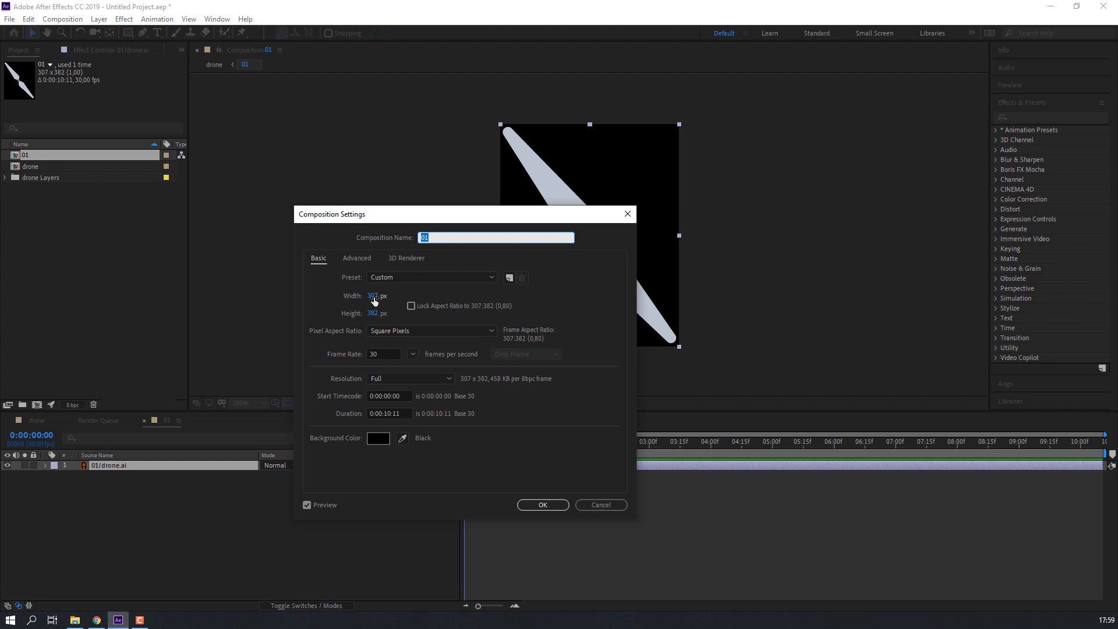
# - Resize composition 01 to 833 px wide by 547 px high
pyautogui.click(372, 298)
pyautogui.moveTo(399, 292); pyautogui.dragTo(569, 305)
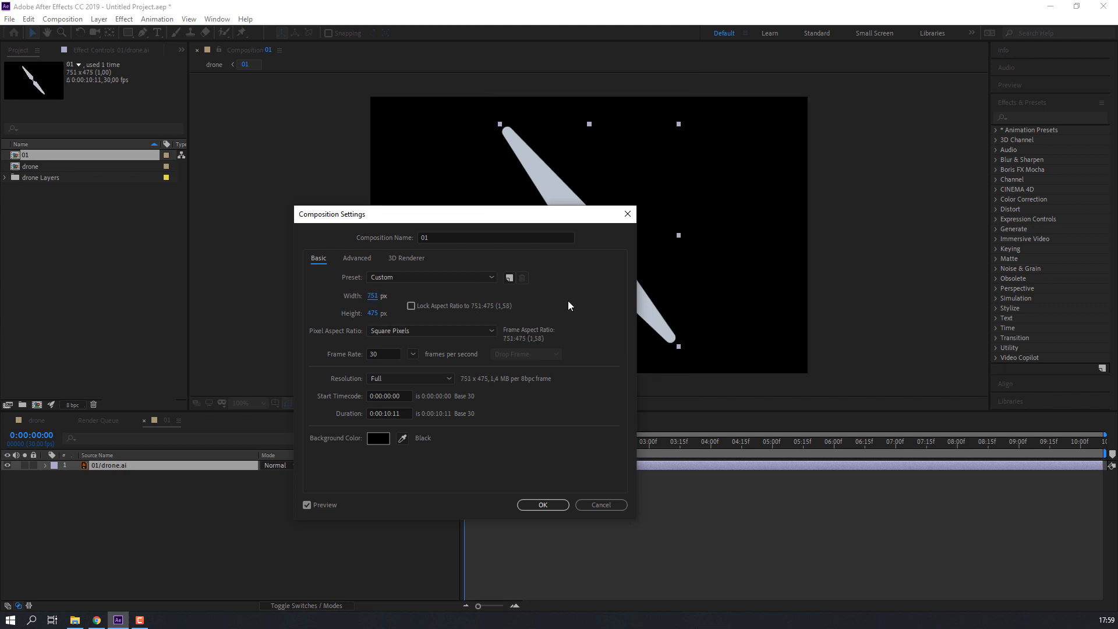
pyautogui.moveTo(346, 313); pyautogui.dragTo(460, 309)
pyautogui.moveTo(373, 296); pyautogui.dragTo(418, 298)
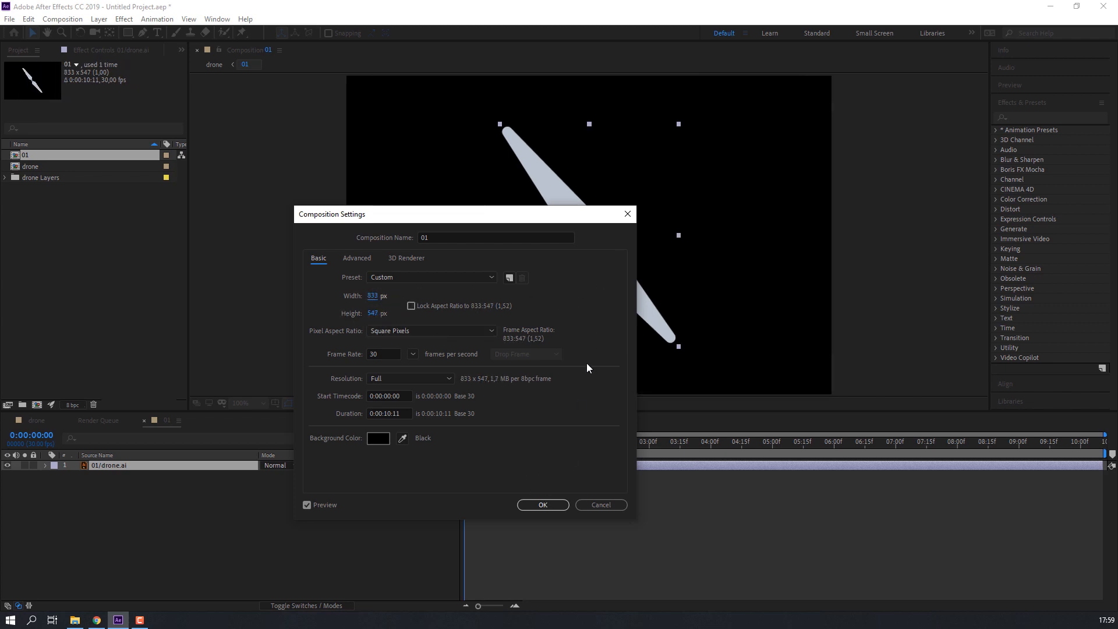
pyautogui.click(542, 505)
pyautogui.click(627, 232)
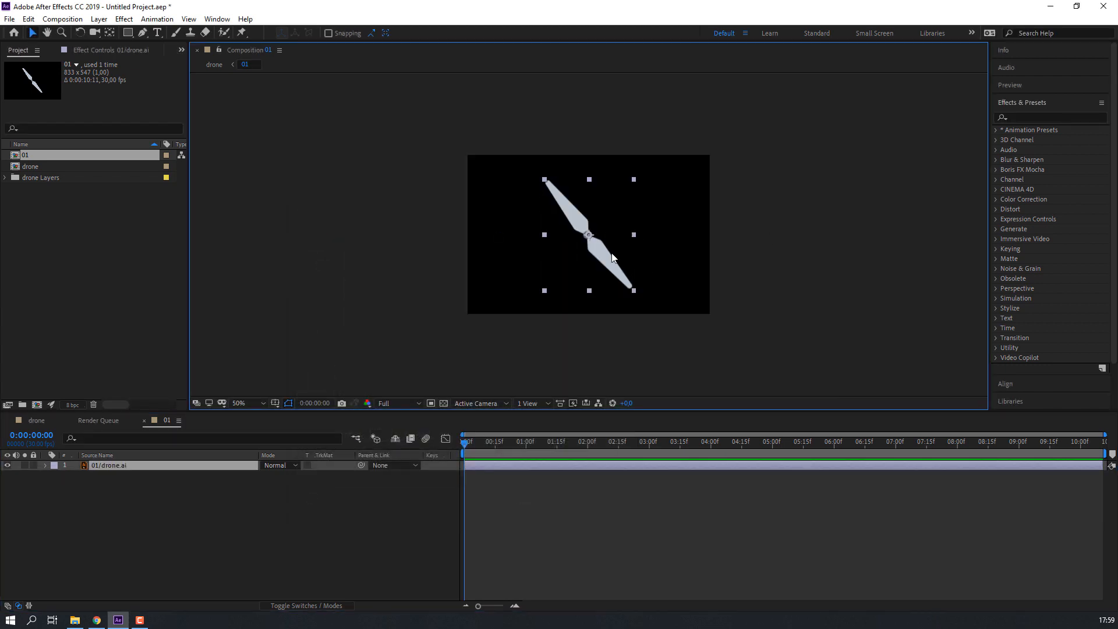
# - Try rotating the propeller layer about its original anchor point, and undo the rotation
pyautogui.press('.')
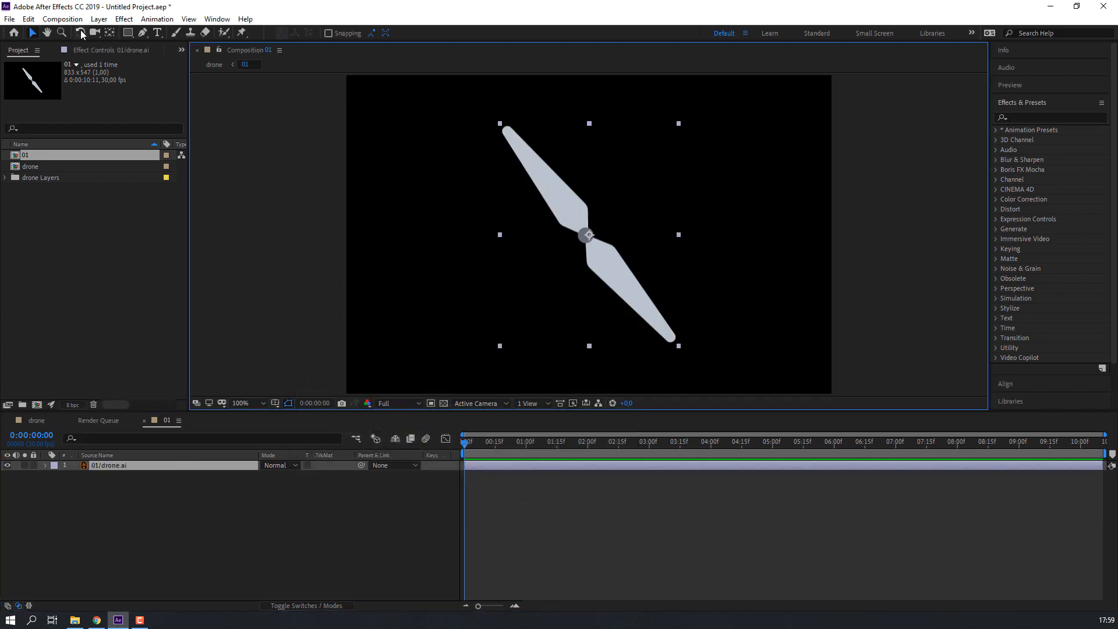
pyautogui.click(109, 33)
pyautogui.moveTo(274, 474); pyautogui.dragTo(443, 474)
pyautogui.moveTo(698, 447); pyautogui.dragTo(902, 447)
pyautogui.hotkey('ctrl', 'z')
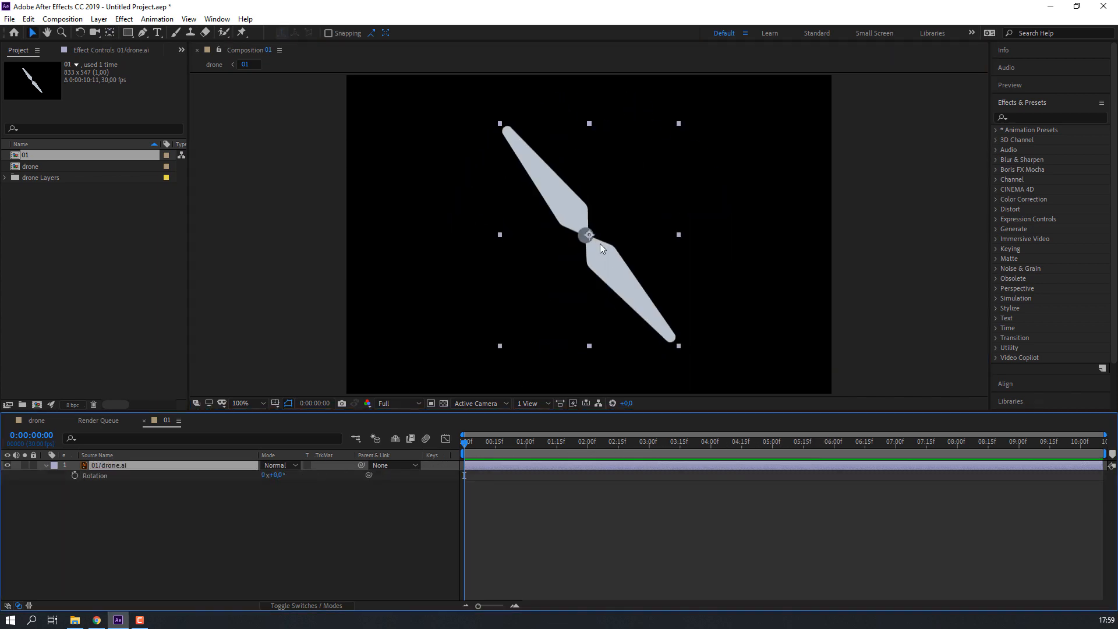
# - Move the propeller layer's anchor point to the centre of its grey hub
pyautogui.scroll(1, 595, 239)
pyautogui.scroll(1, 595, 240)
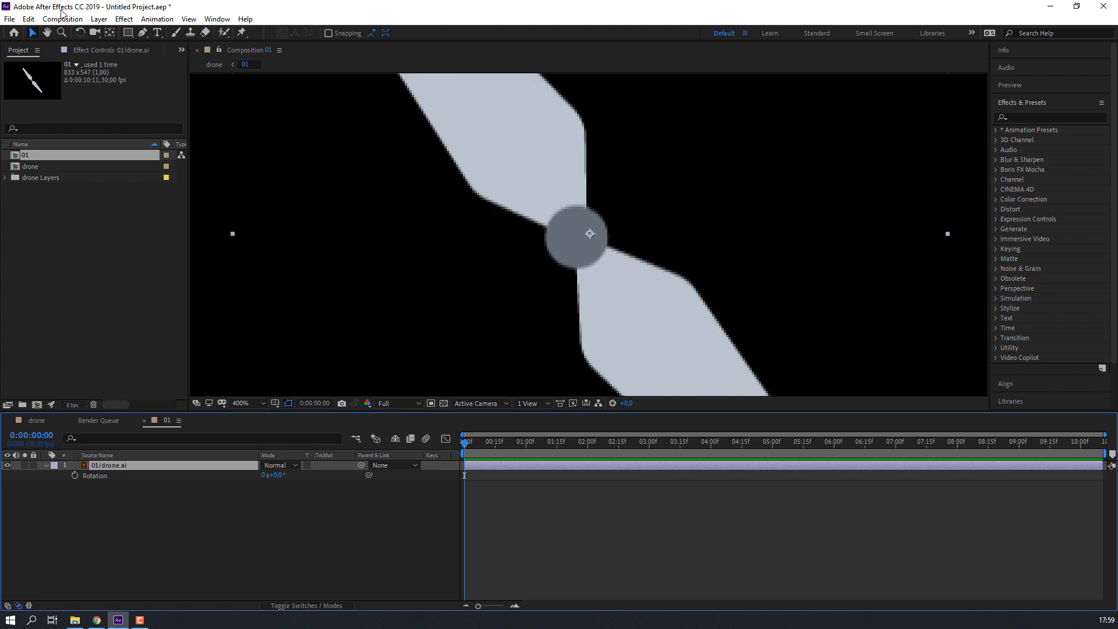
pyautogui.click(110, 33)
pyautogui.moveTo(589, 235); pyautogui.dragTo(577, 240)
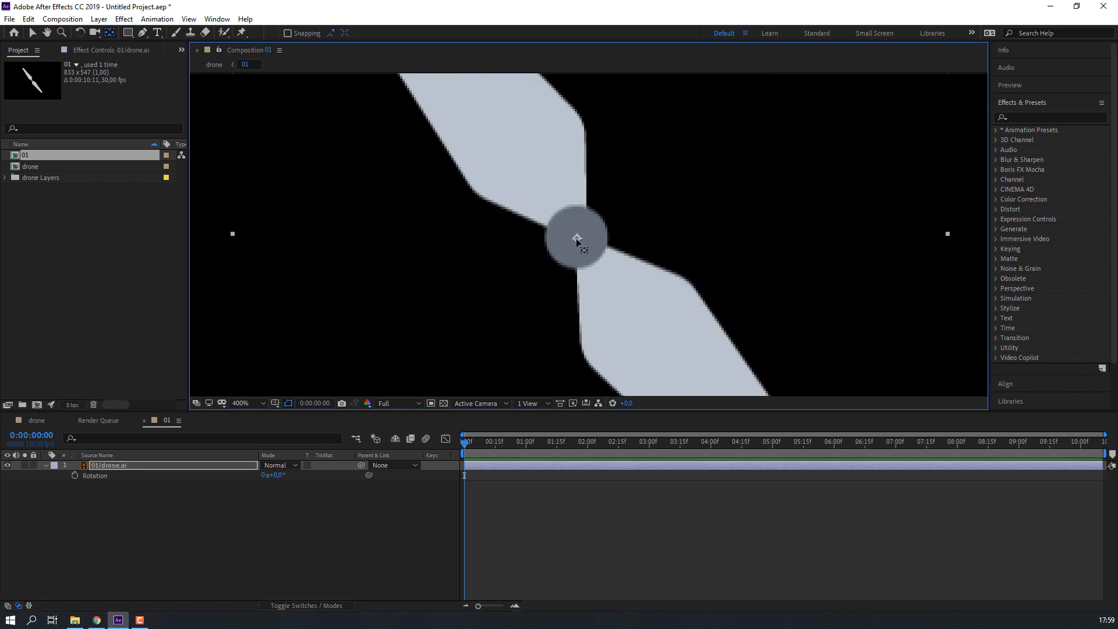
pyautogui.press('v')
pyautogui.press(',')
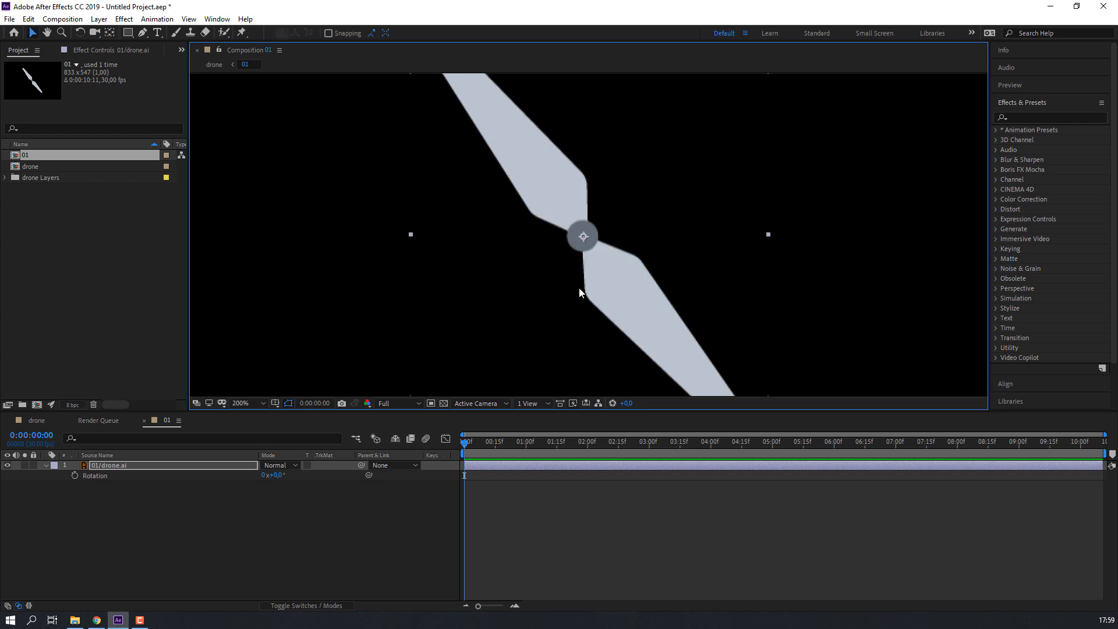
# - Test the propeller's rotation about the repositioned anchor point, and undo the test rotation
pyautogui.click(304, 514)
pyautogui.press(',')
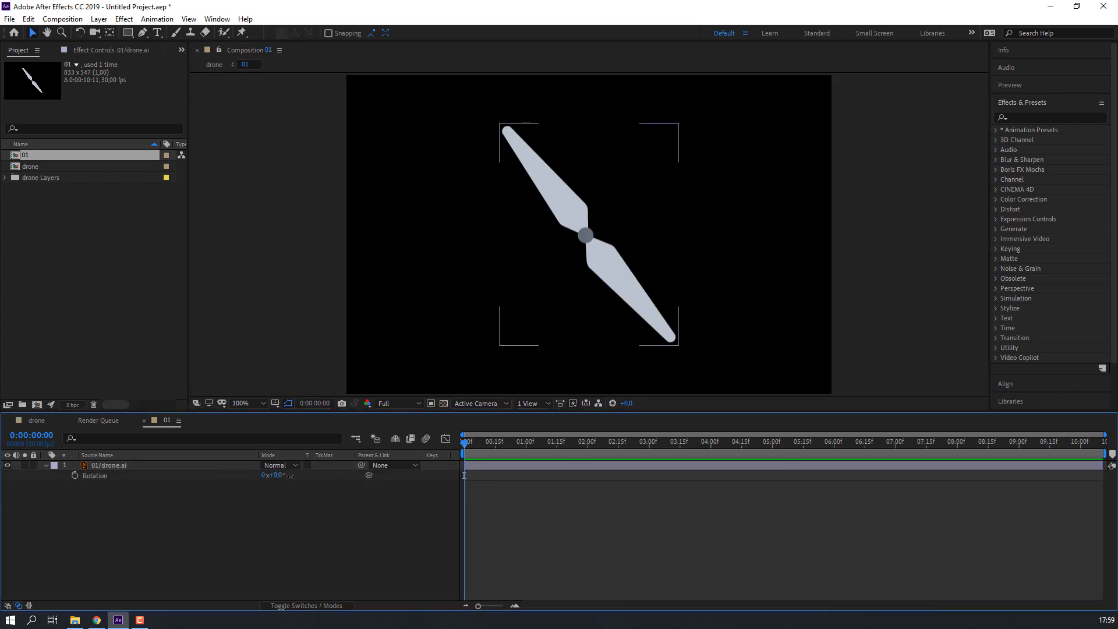
pyautogui.moveTo(290, 476); pyautogui.dragTo(532, 465)
pyautogui.hotkey('ctrl', 'z')
pyautogui.press(',')
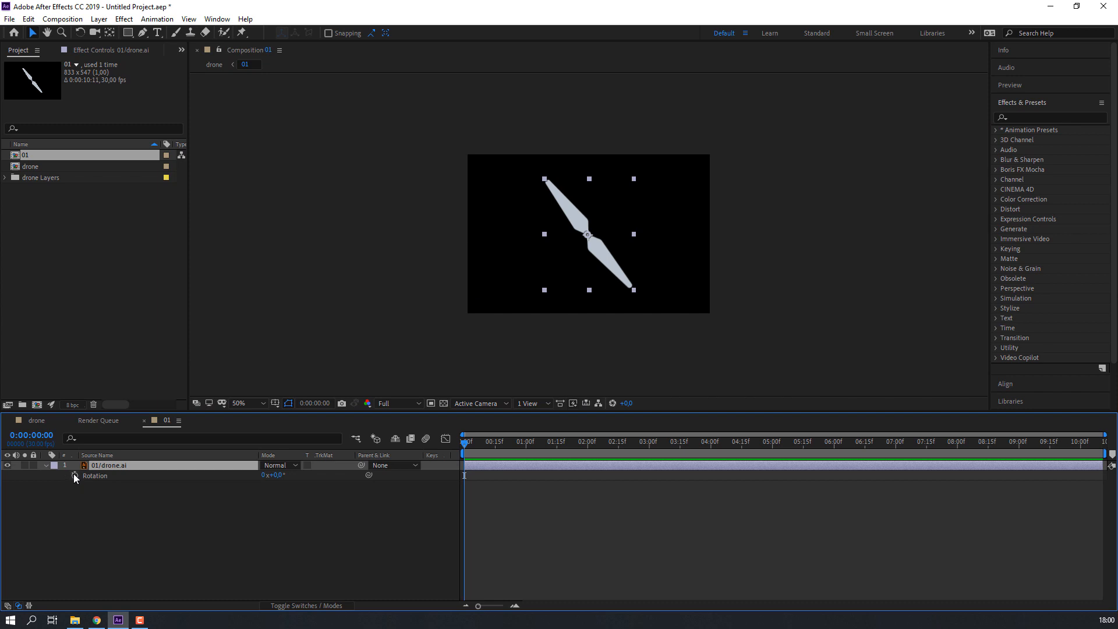
# - Add a starting Rotation keyframe to the propeller layer at 0:00:00:00
pyautogui.click(75, 476)
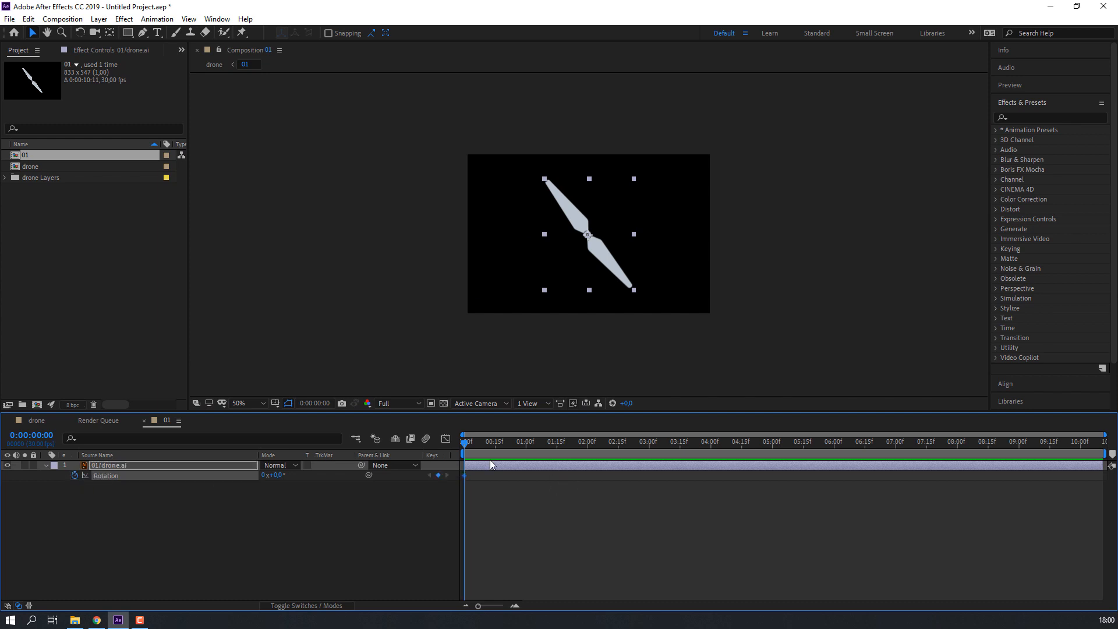
pyautogui.rightClick(324, 520)
pyautogui.click(396, 410)
pyautogui.click(389, 413)
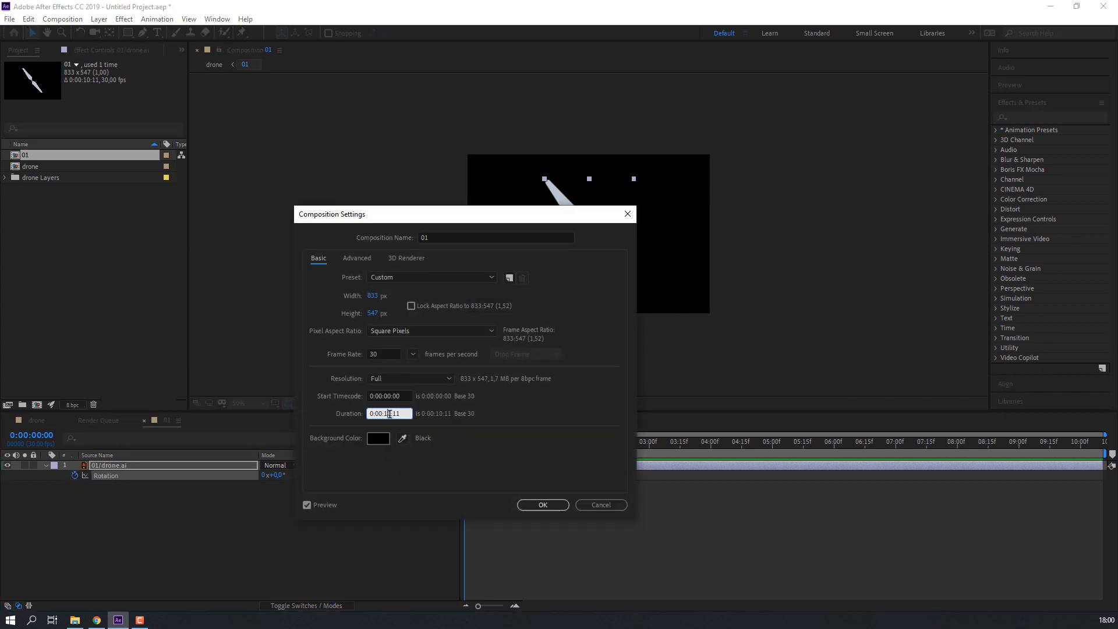
pyautogui.click(601, 507)
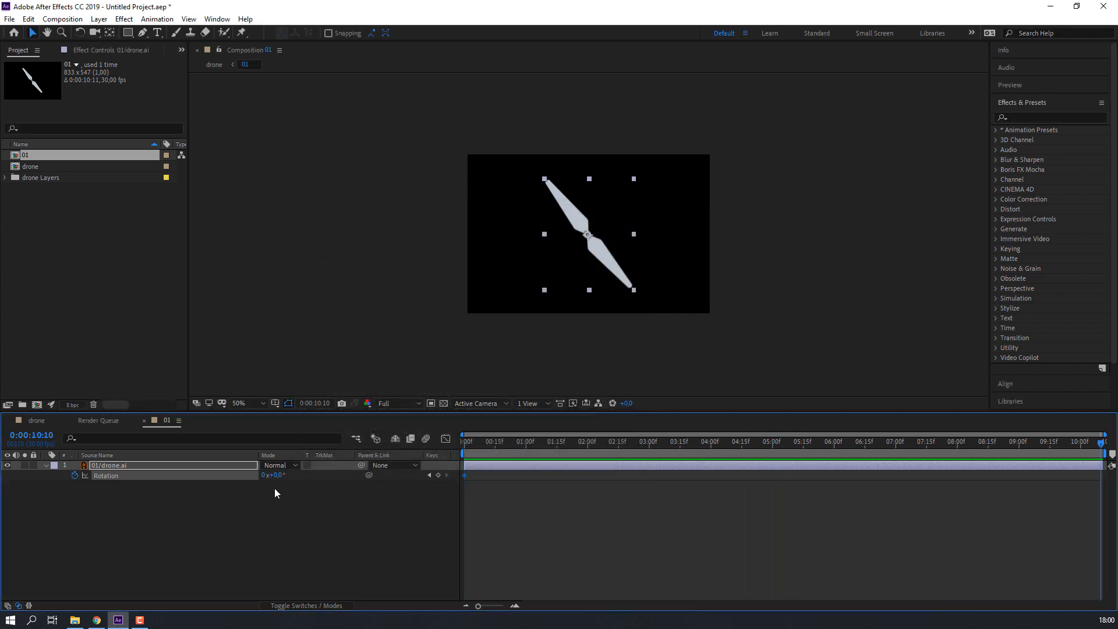
# - Add an end Rotation keyframe of 10 full turns to the propeller at 0:00:10:10, and preview the spin
pyautogui.click(268, 474)
pyautogui.write('10')
pyautogui.press('Return')
pyautogui.press('space')
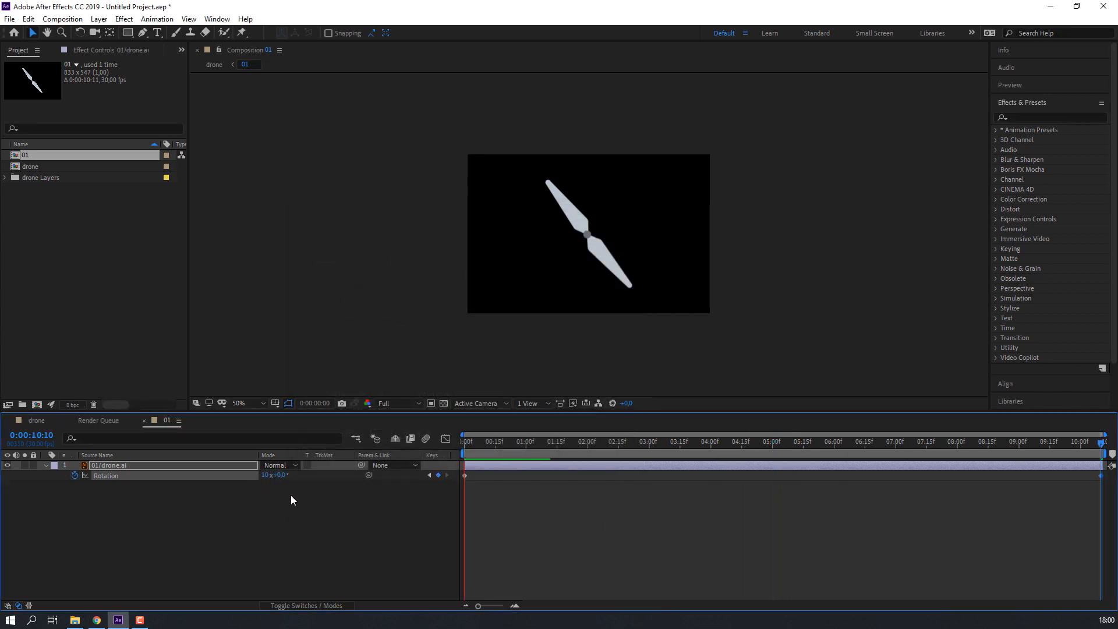
pyautogui.press('space')
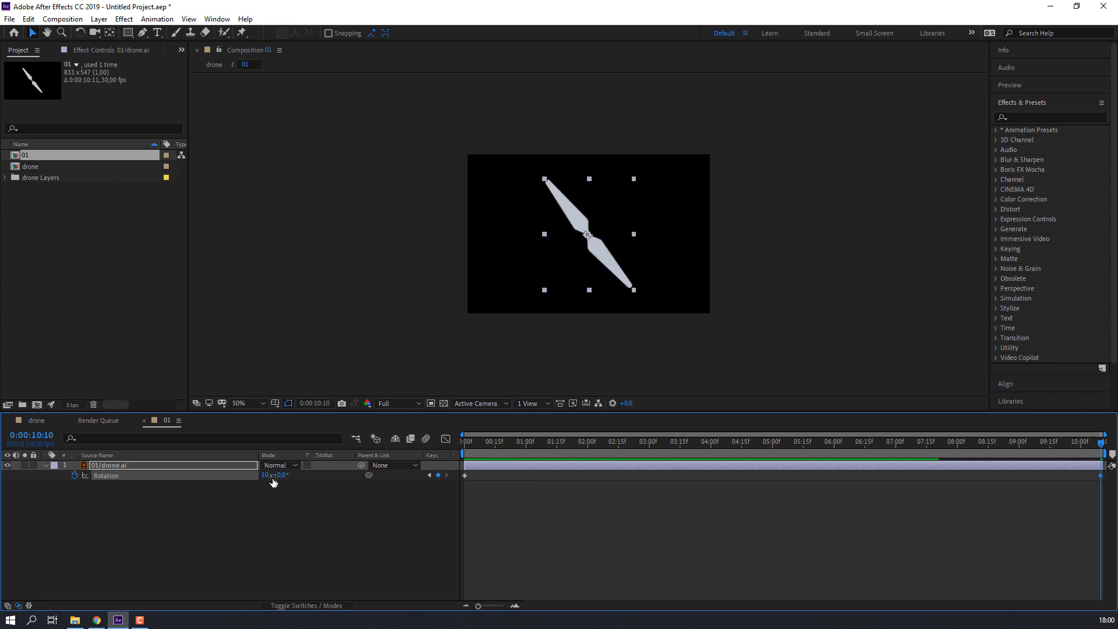
# - Try 50 turns for the propeller's end Rotation keyframe, change it to 40 turns, and preview the spin
pyautogui.click(268, 476)
pyautogui.write('50')
pyautogui.press('Return')
pyautogui.press('space')
pyautogui.write('40')
pyautogui.press('Return')
pyautogui.press('space')
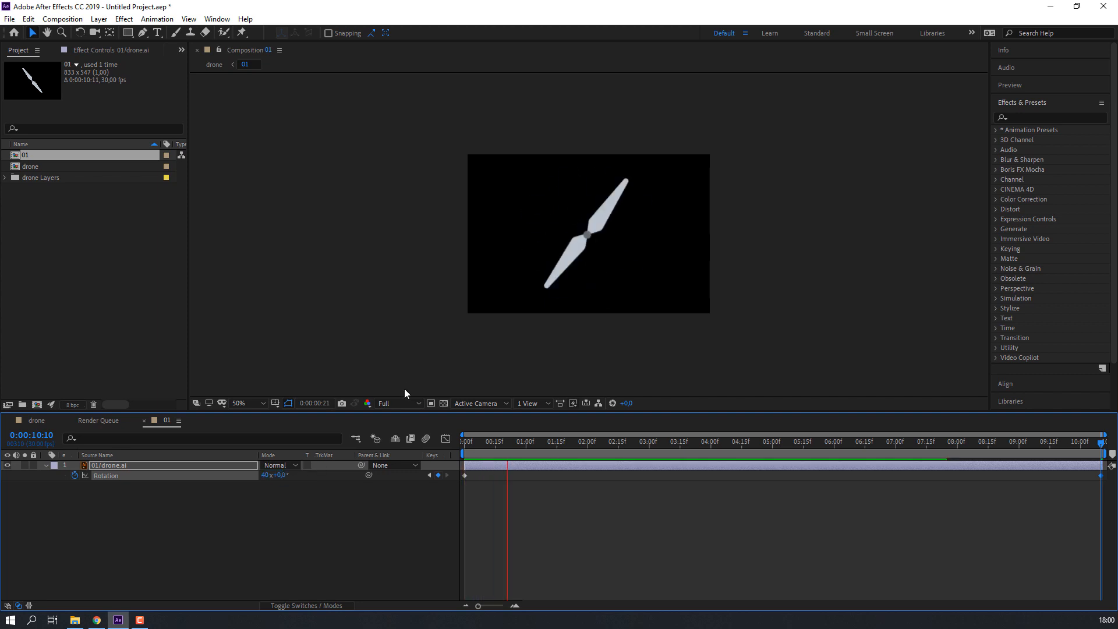
pyautogui.press('space')
# - Enable motion blur on the propeller layer and preview the blurred spin
pyautogui.press('F4')
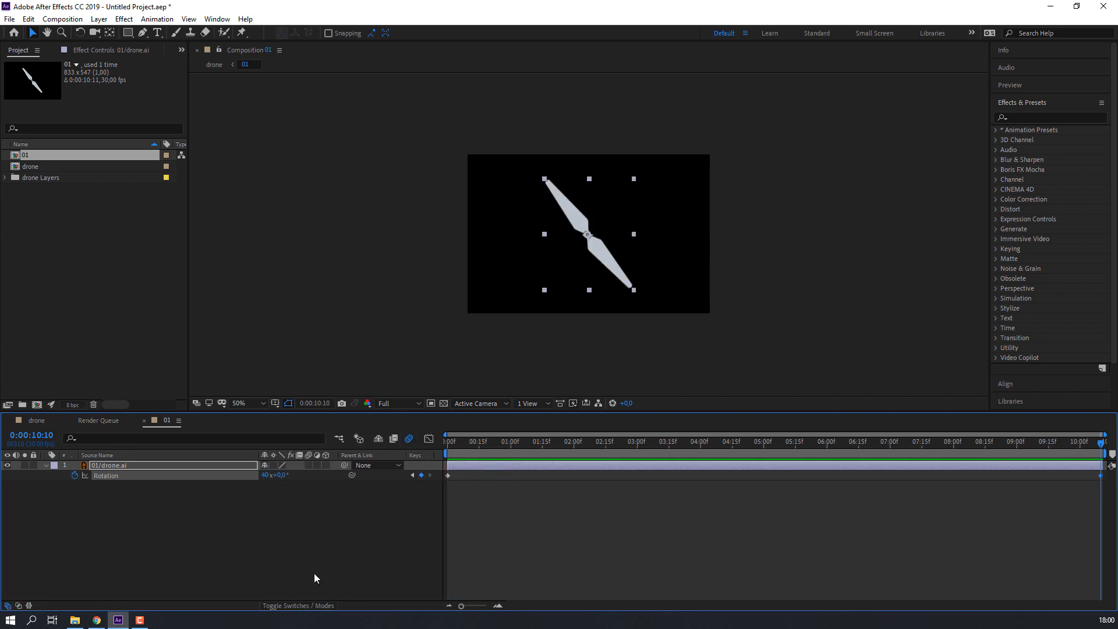
pyautogui.click(309, 464)
pyautogui.press('space')
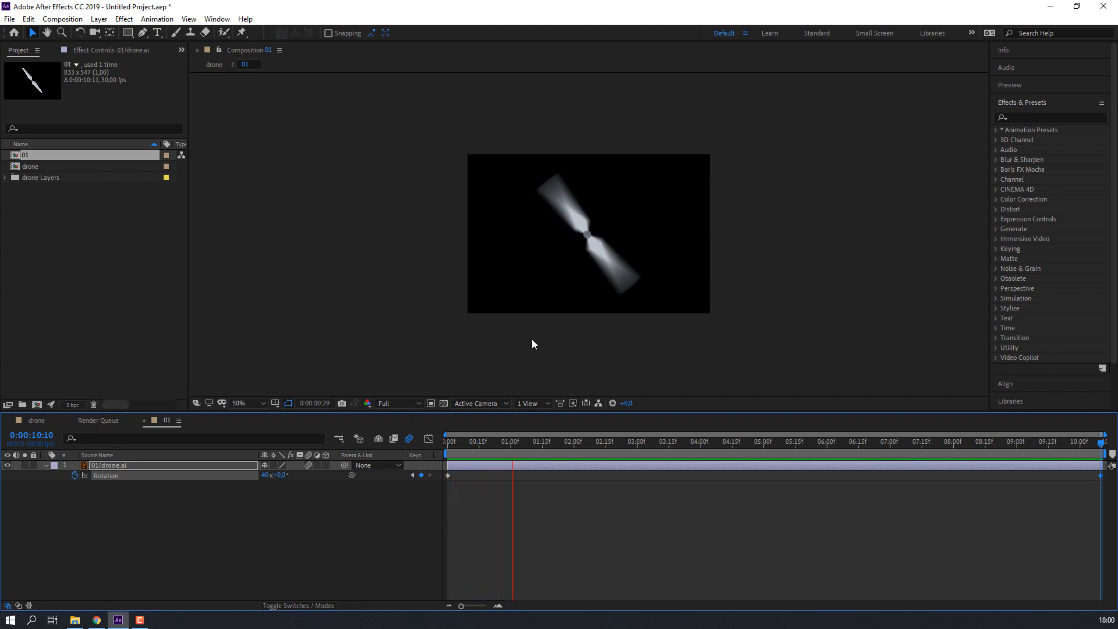
pyautogui.press(',')
pyautogui.press('.')
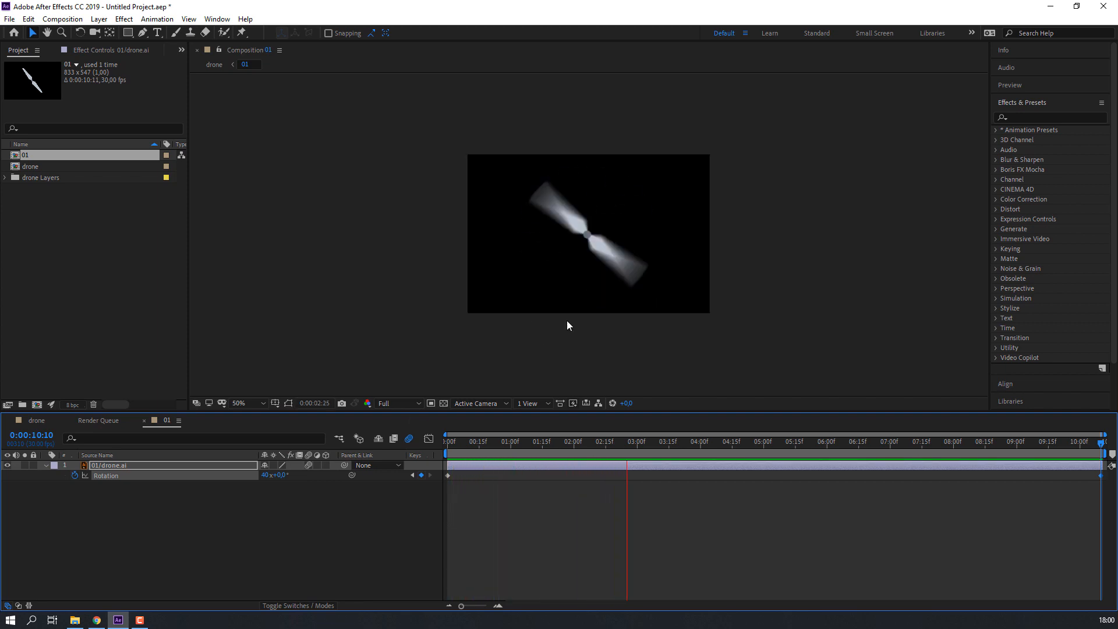
pyautogui.press('.')
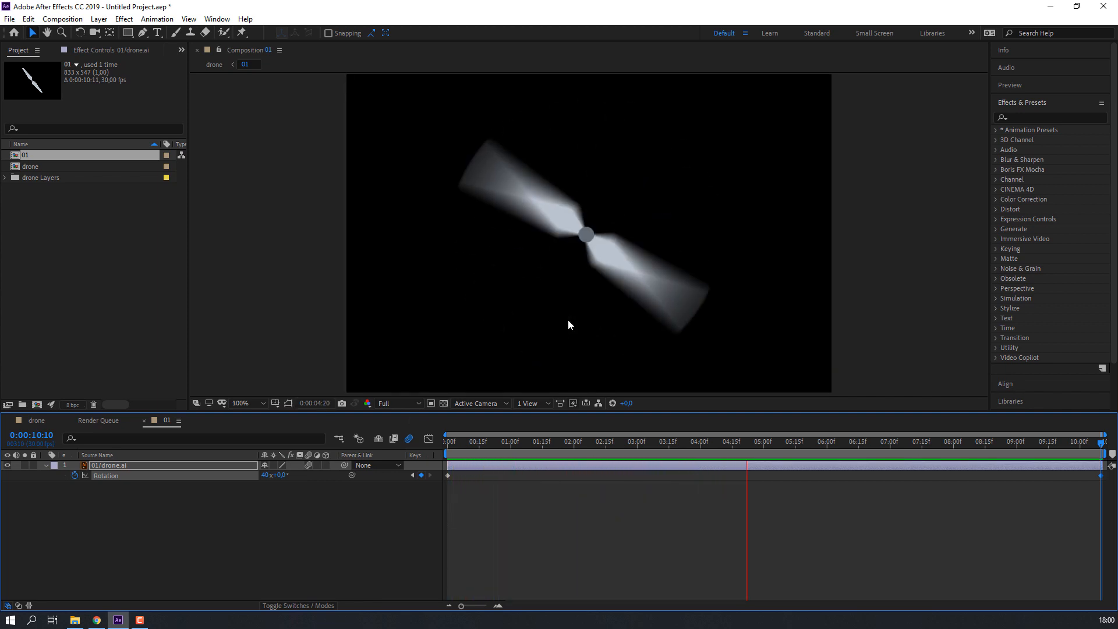
pyautogui.press(',')
# - Set the propeller's end Rotation keyframe to 60 turns and preview the faster spin
pyautogui.press('space')
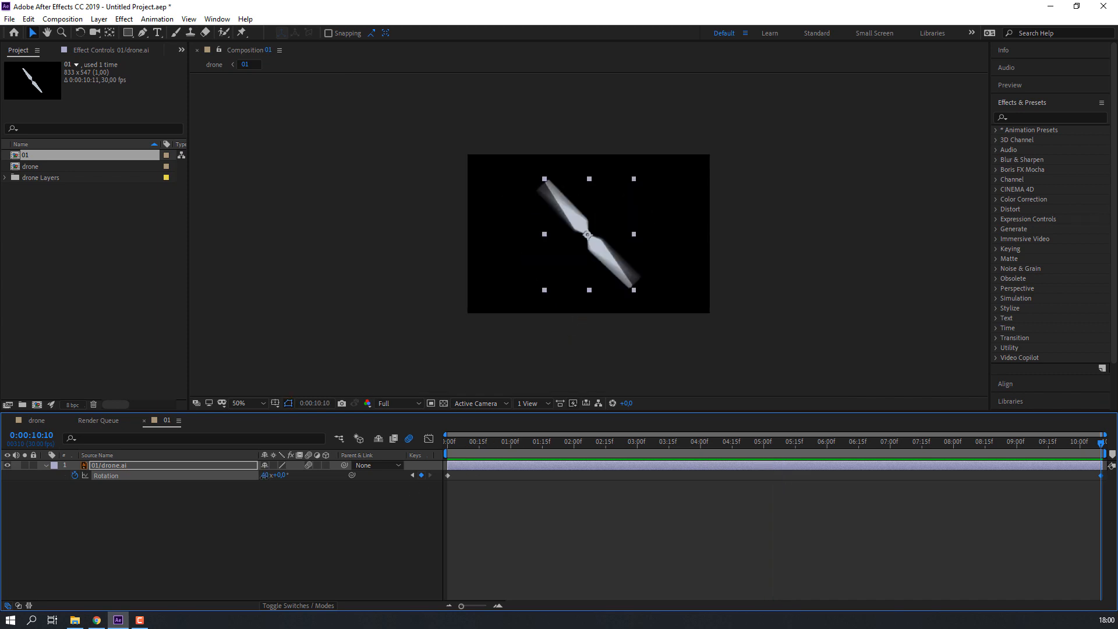
pyautogui.press('space')
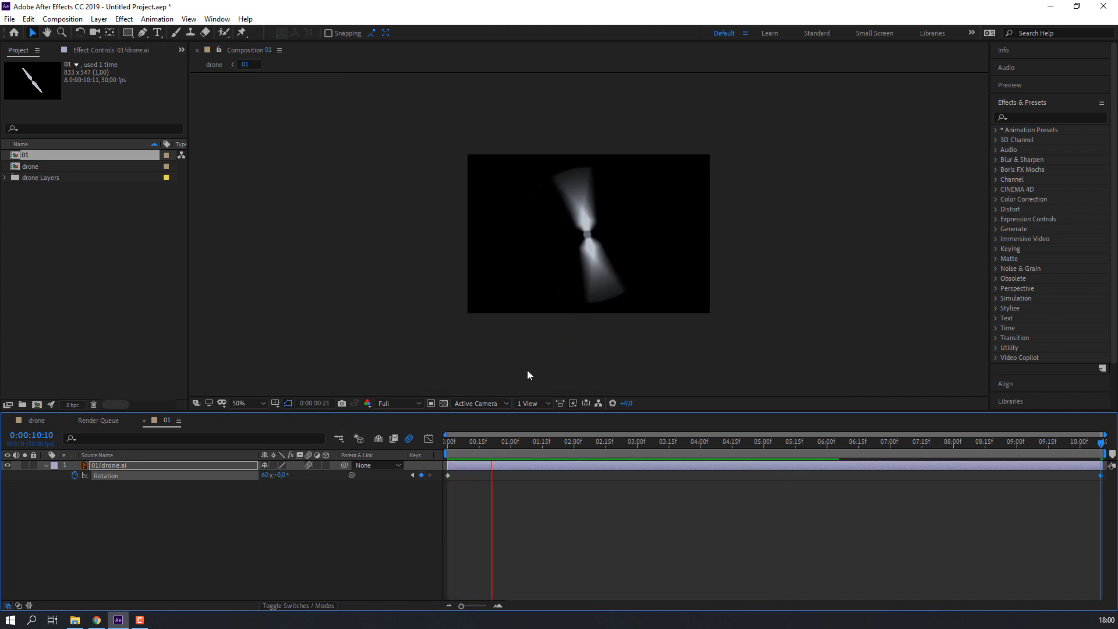
pyautogui.press(',')
pyautogui.press('.')
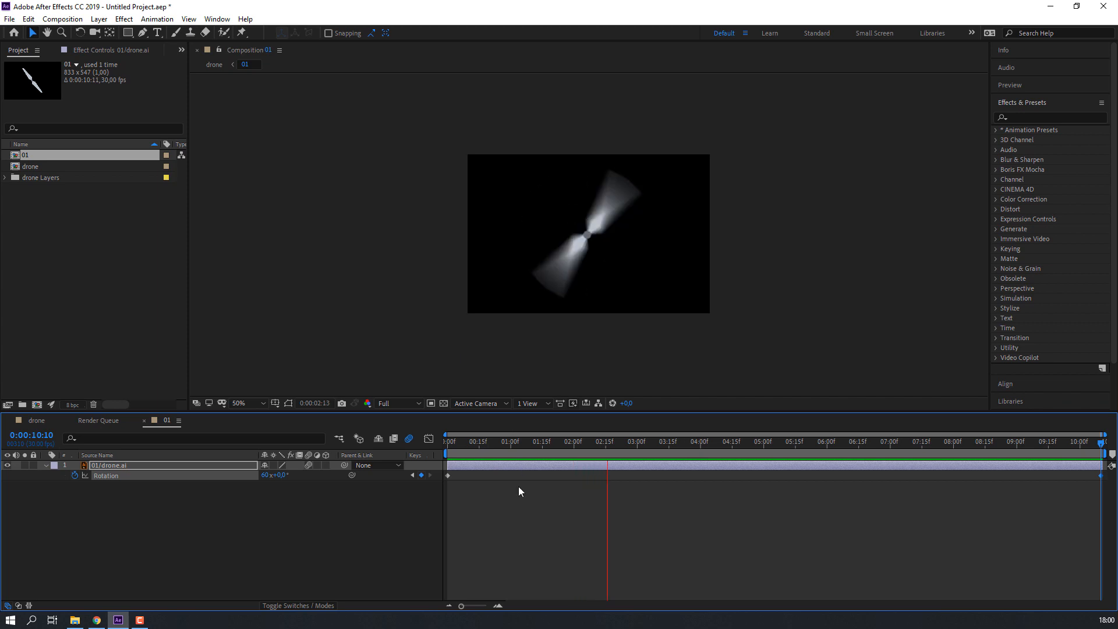
# - In the drone composition, scale the Main layer to 50% and move the drone body slightly up and towards the propeller
pyautogui.press('Home')
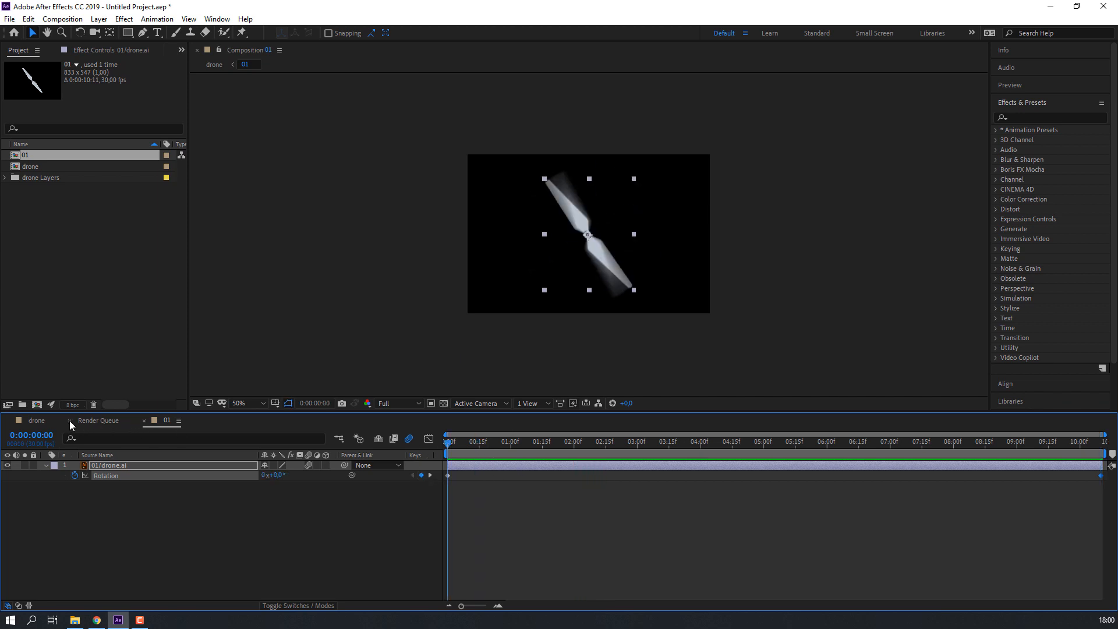
pyautogui.click(32, 421)
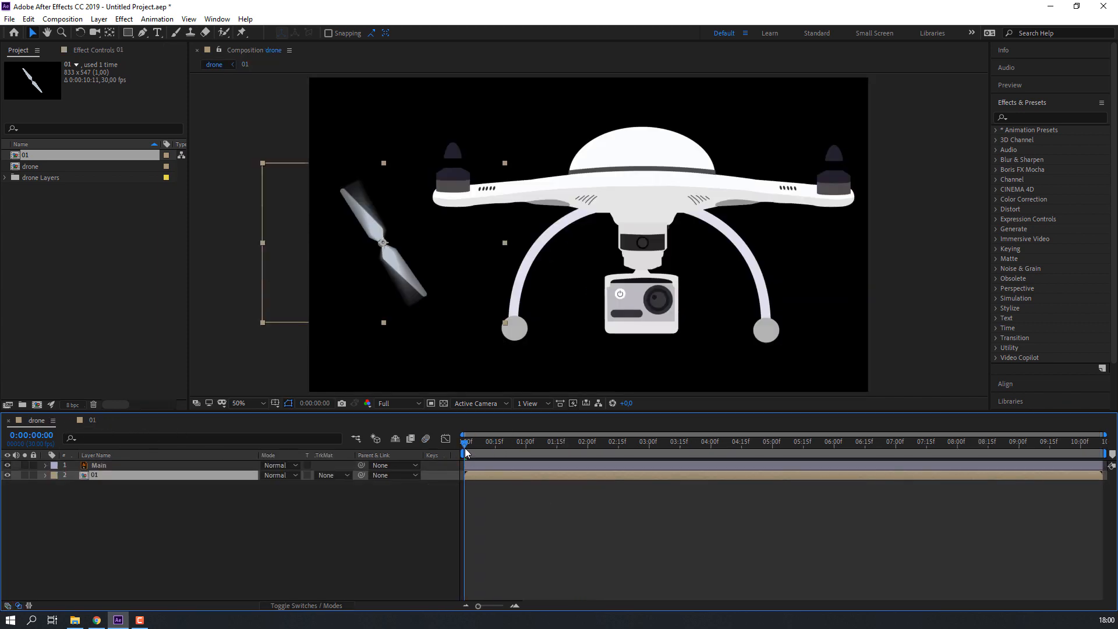
pyautogui.moveTo(466, 446); pyautogui.dragTo(281, 462)
pyautogui.click(99, 466)
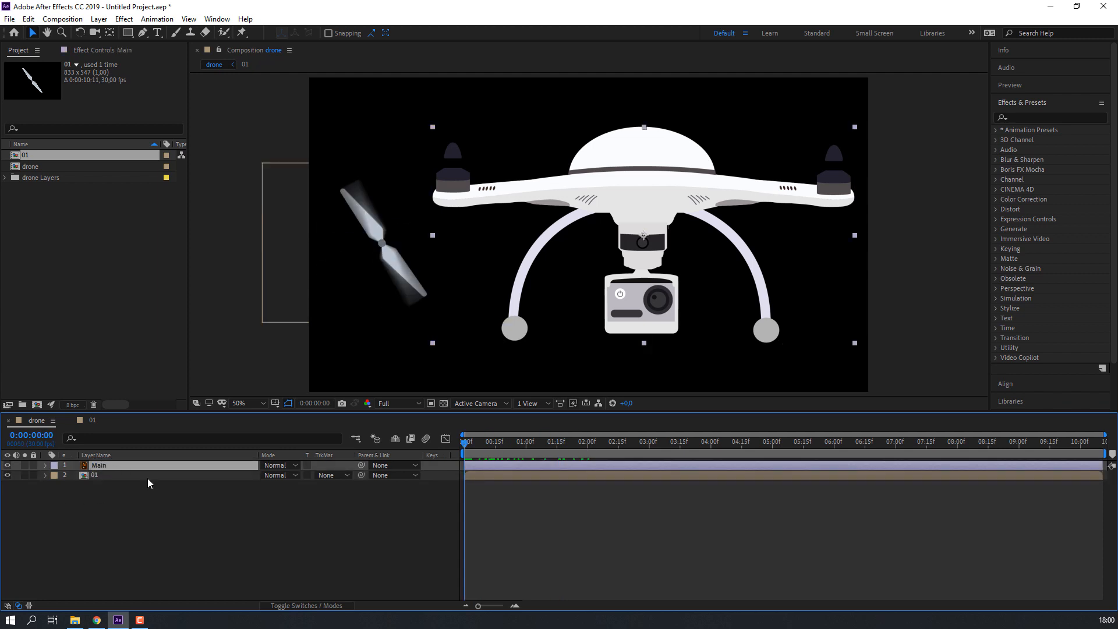
pyautogui.write('s')
pyautogui.write('50')
pyautogui.press('Return')
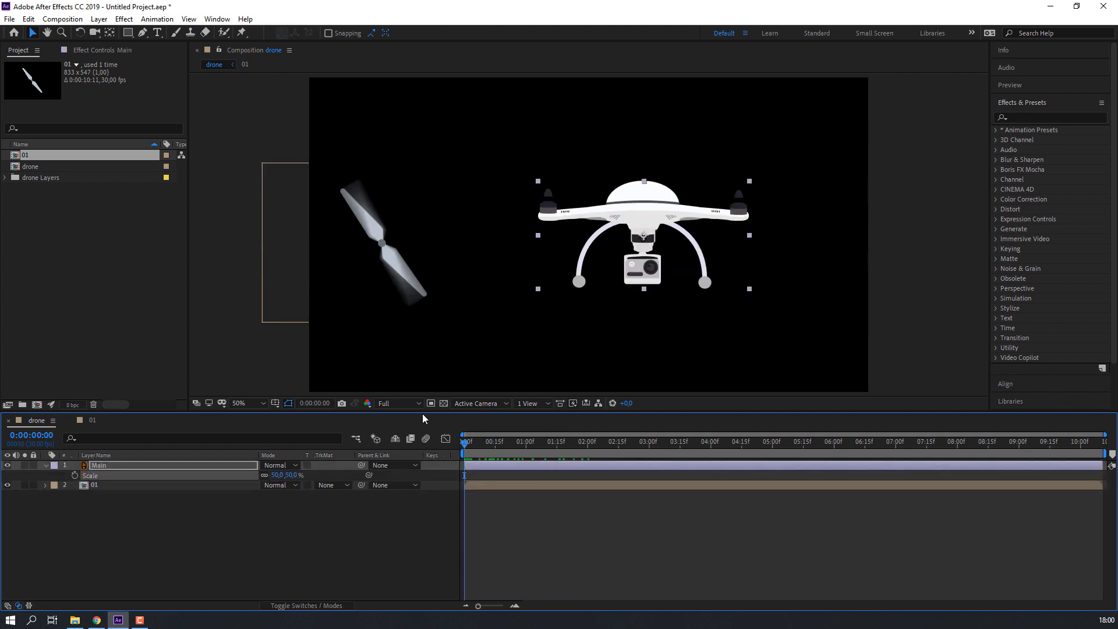
pyautogui.moveTo(615, 220); pyautogui.dragTo(545, 205)
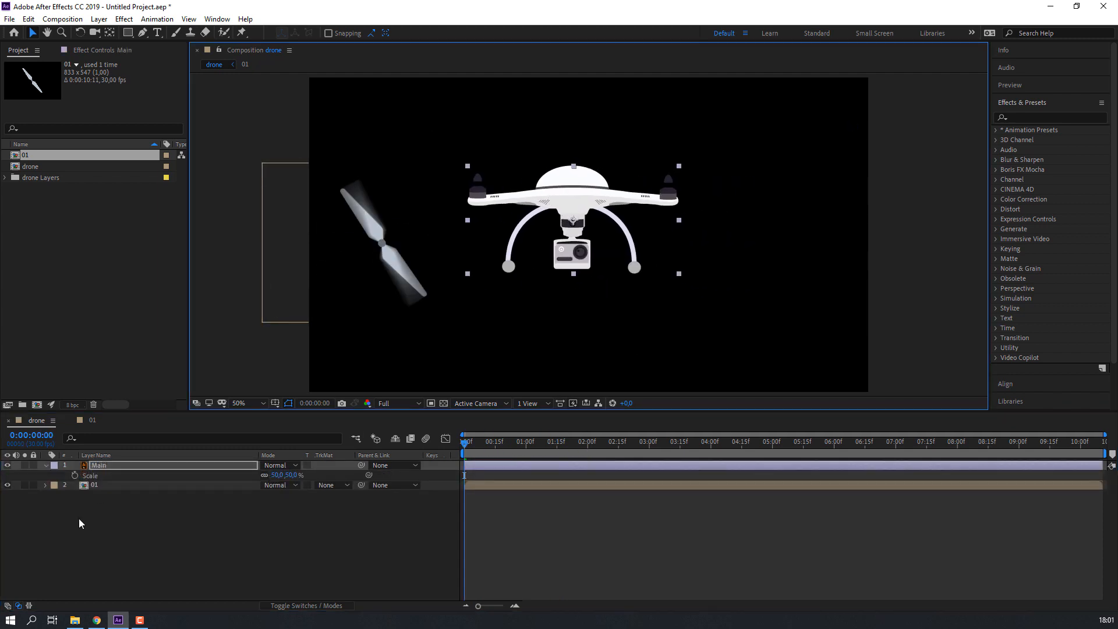
pyautogui.click(46, 465)
# - Make layer 01 a 3D layer and move the propeller over the drone's left arm
pyautogui.click(109, 475)
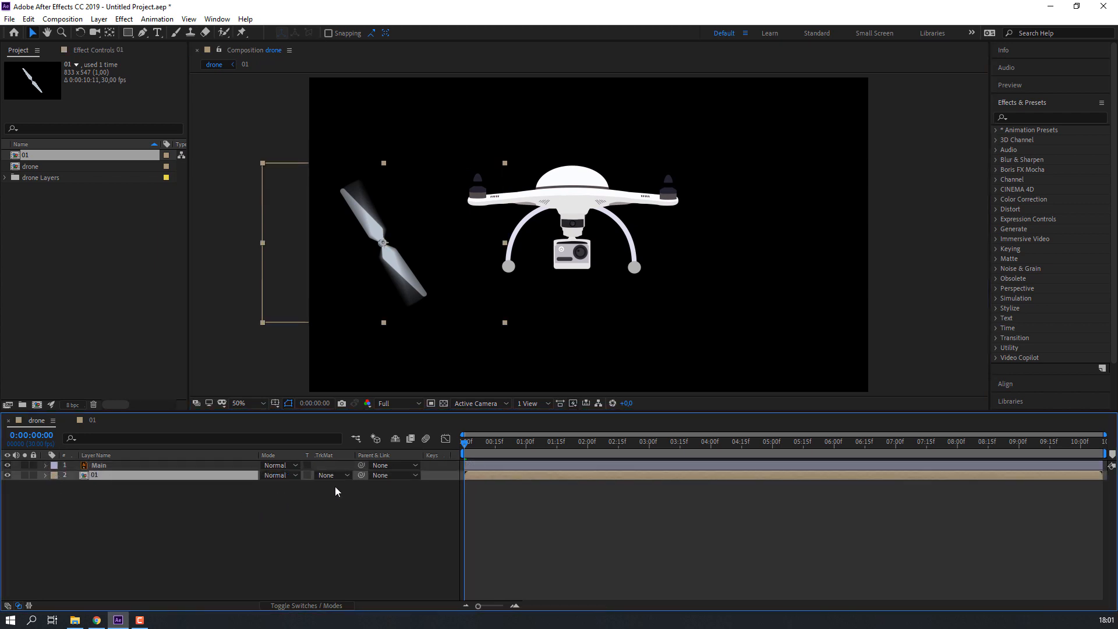
pyautogui.click(301, 606)
pyautogui.click(325, 475)
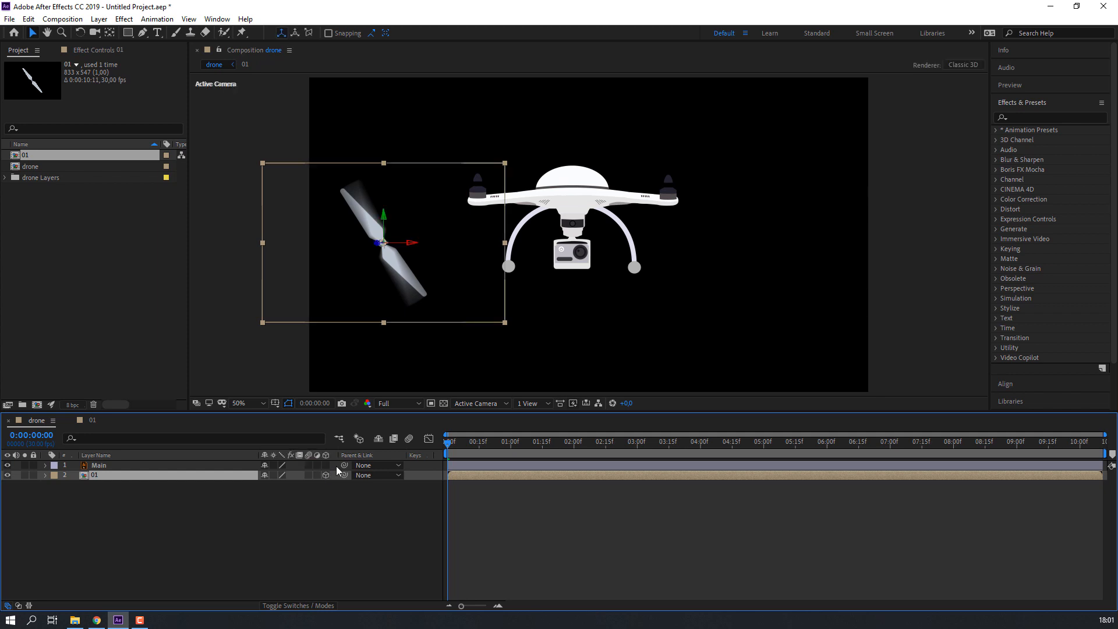
pyautogui.moveTo(394, 270); pyautogui.dragTo(586, 304)
pyautogui.scroll(1, 509, 241)
# - Make the Main layer 3D as well, set layer 01's X Rotation to -66°, and preview the tilted propeller
pyautogui.click(96, 476)
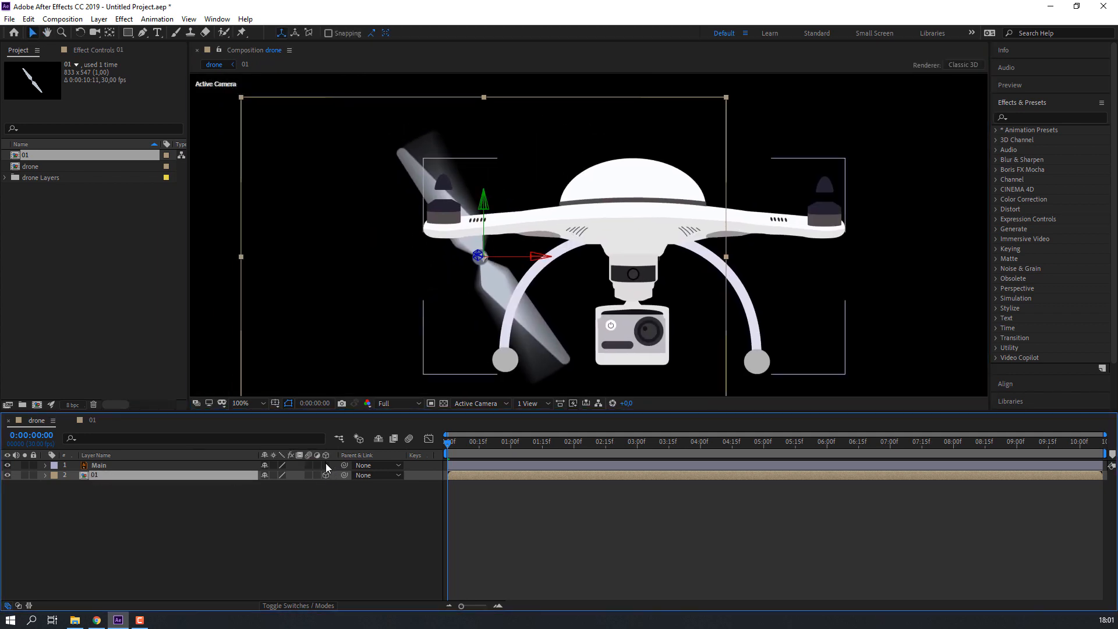
pyautogui.press('r')
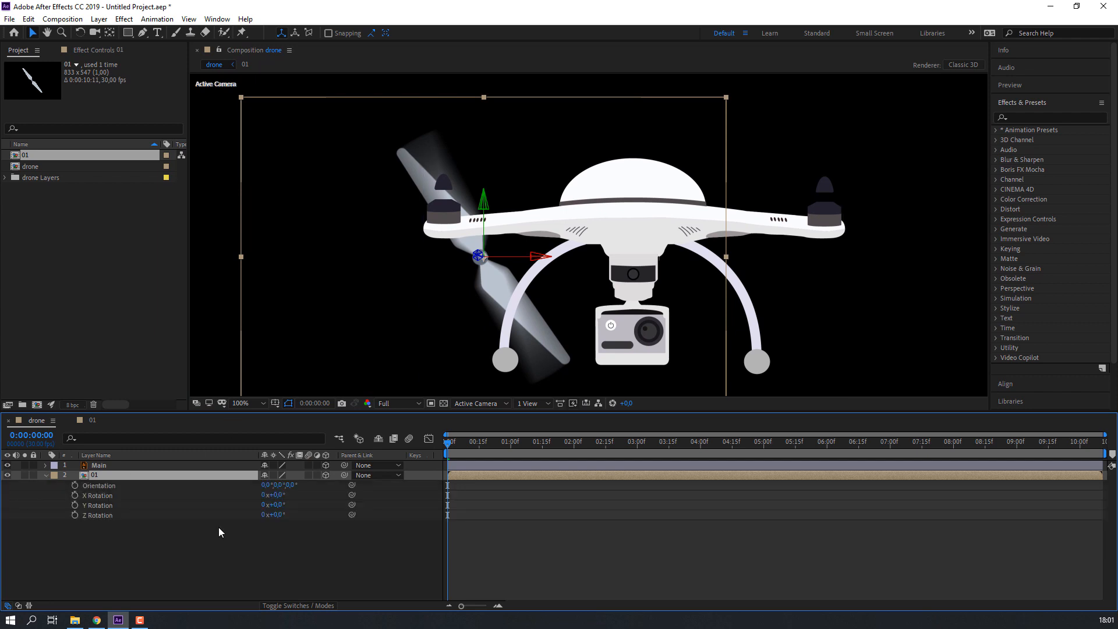
pyautogui.moveTo(279, 507); pyautogui.dragTo(223, 495)
pyautogui.hotkey('ctrl', 'z')
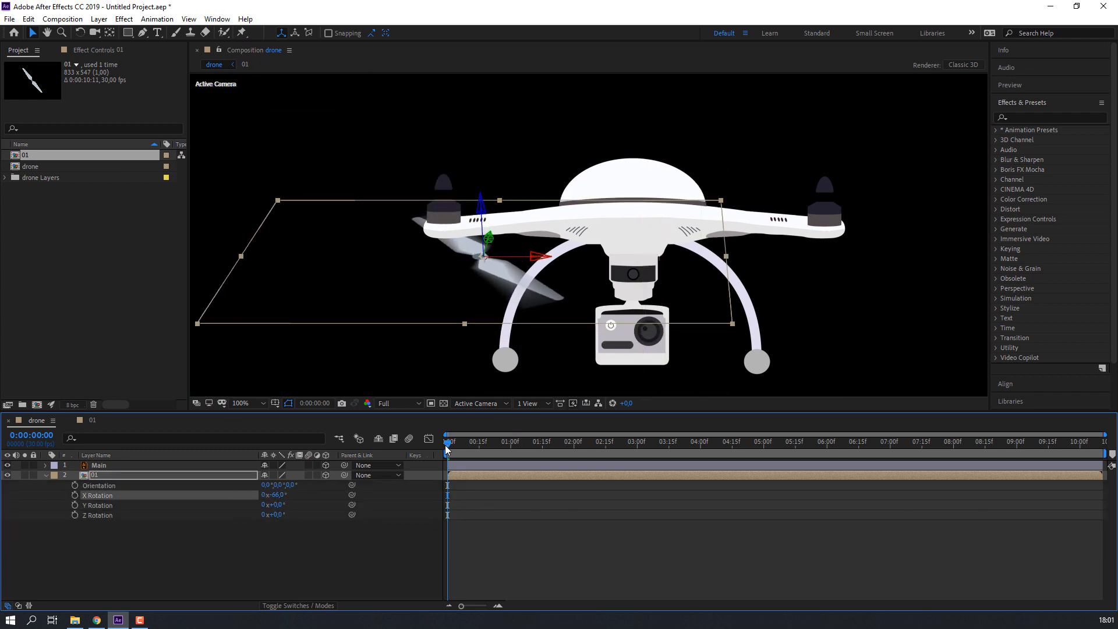
pyautogui.press('space')
pyautogui.press('space')
# - Position the tilted propeller on the drone's left motor, collapse its layer properties, and preview the animation
pyautogui.moveTo(486, 268); pyautogui.dragTo(445, 204)
pyautogui.click(580, 535)
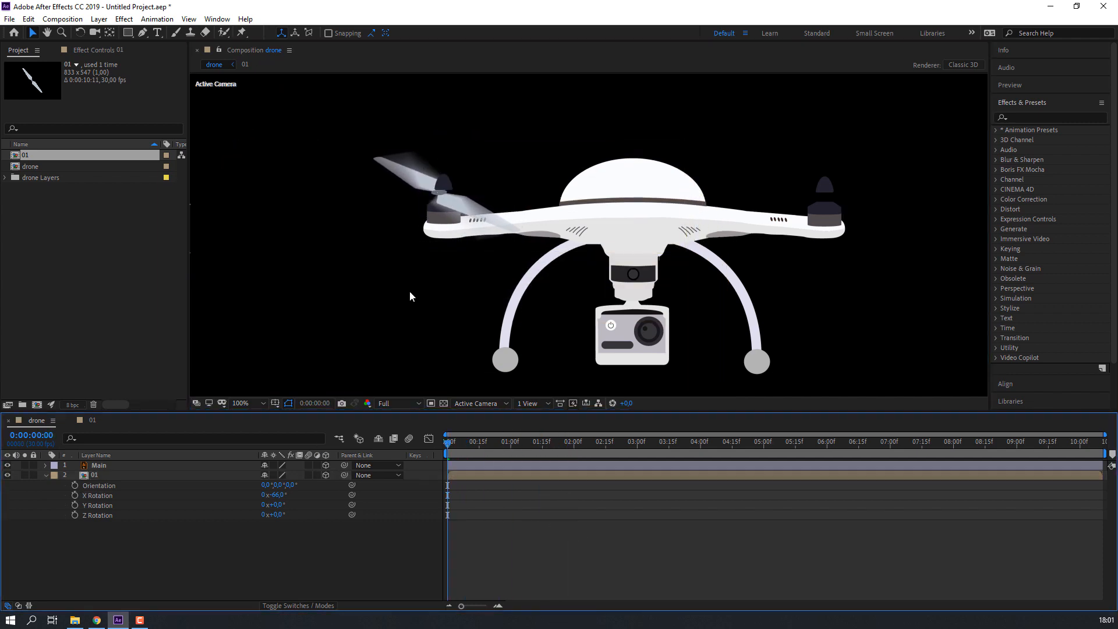
pyautogui.click(46, 476)
pyautogui.scroll(-2, 386, 323)
pyautogui.press('space')
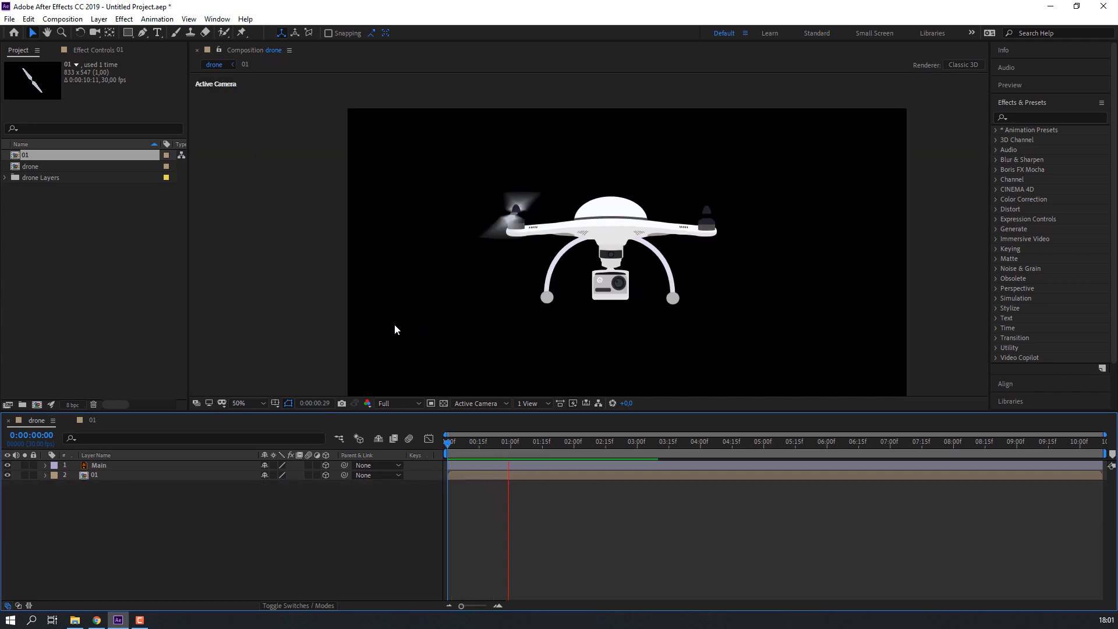
# - Select layer 01 and fine-tune its Position so the propeller hub sits over the drone's left motor
pyautogui.press('/')
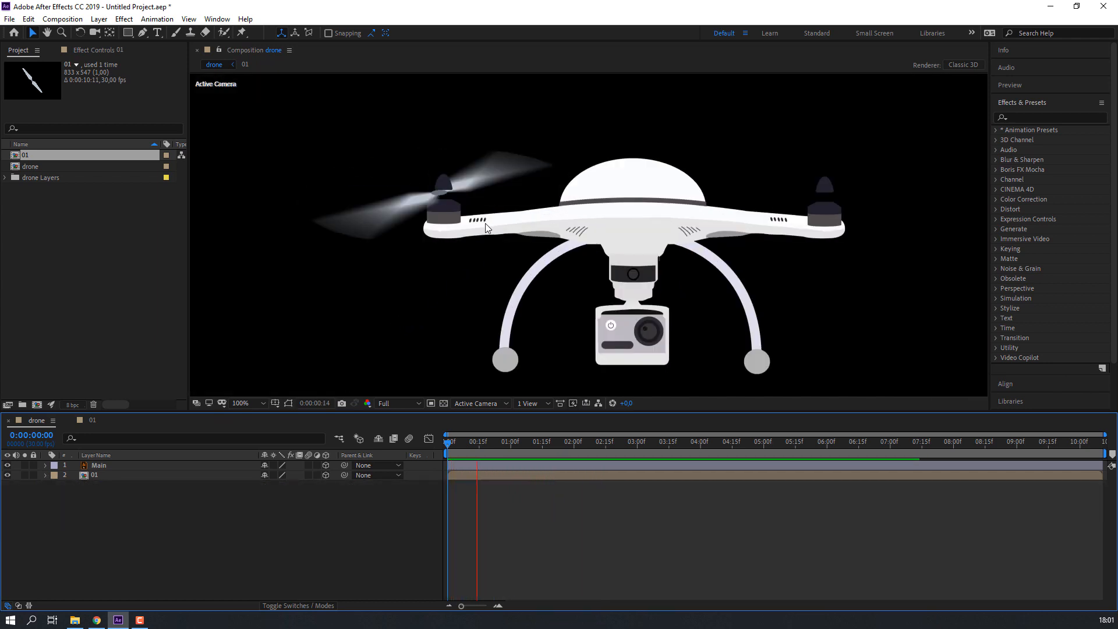
pyautogui.moveTo(431, 212); pyautogui.dragTo(551, 263)
pyautogui.scroll(1, 551, 263)
pyautogui.click(114, 485)
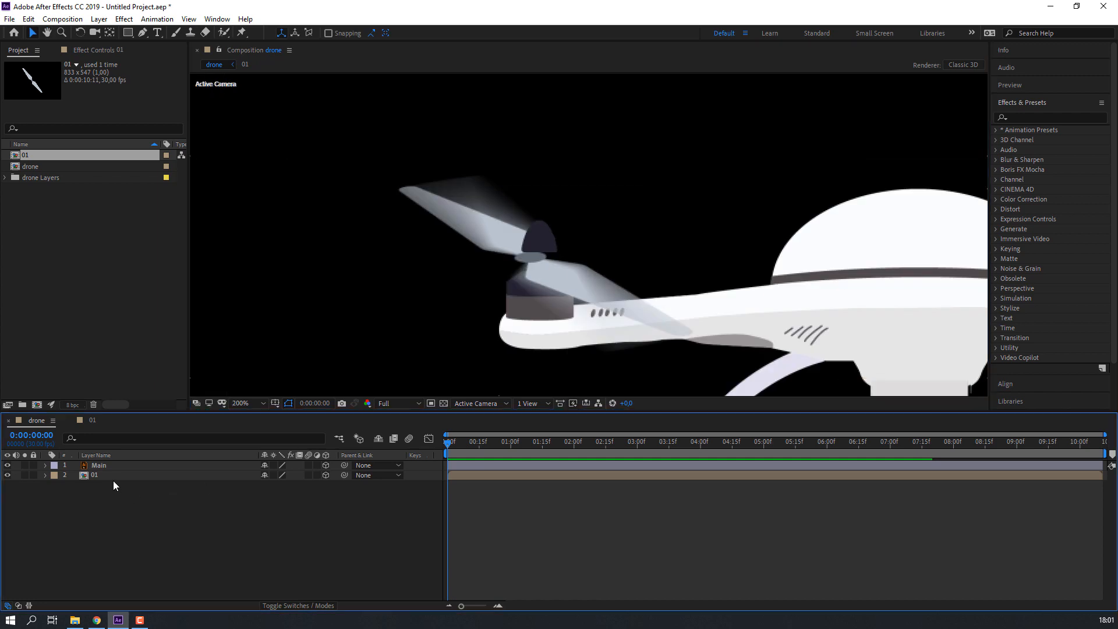
pyautogui.click(95, 476)
pyautogui.moveTo(556, 277); pyautogui.dragTo(568, 280)
pyautogui.press('p')
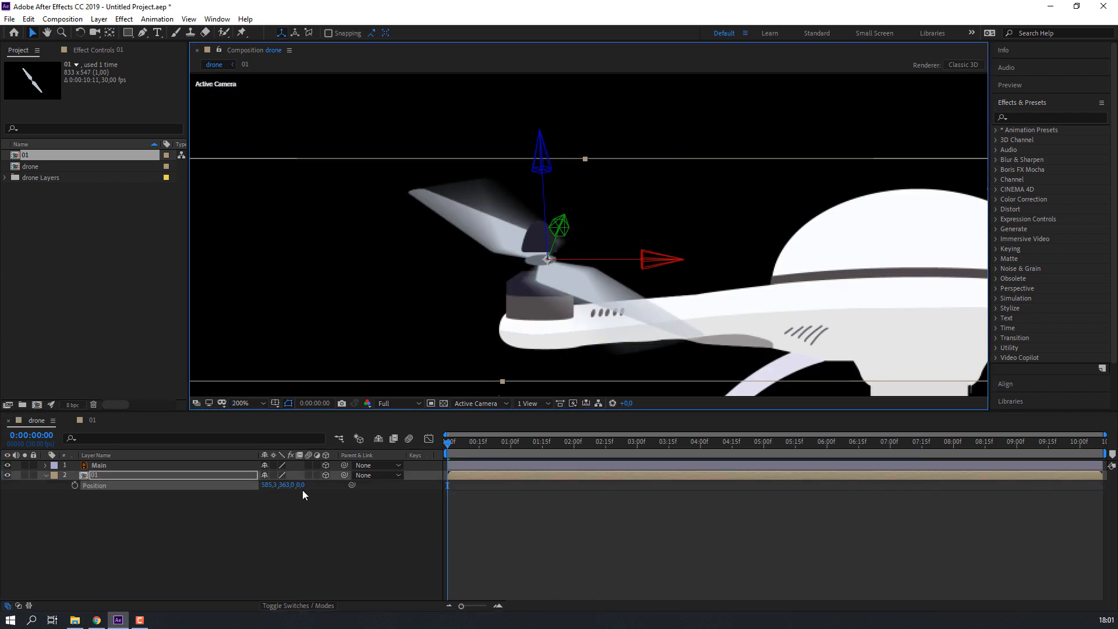
pyautogui.moveTo(301, 485); pyautogui.dragTo(273, 496)
# - Set layer 01's X Rotation to -77°, lower the propeller slightly onto the left motor, and preview the spin
pyautogui.press('r')
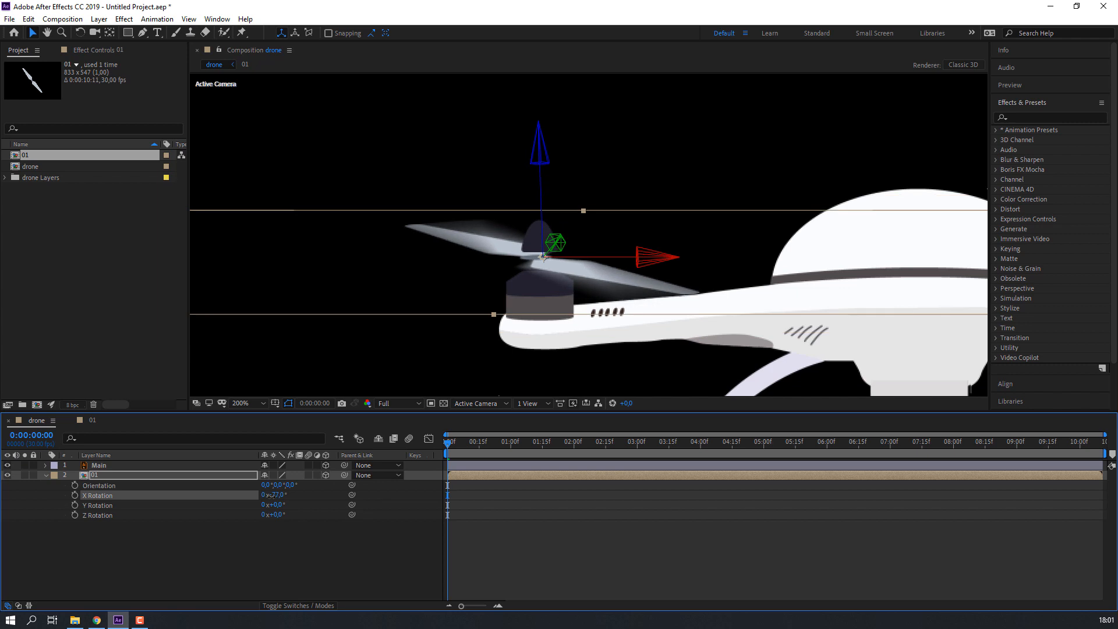
pyautogui.moveTo(621, 280); pyautogui.dragTo(624, 291)
pyautogui.moveTo(446, 439); pyautogui.dragTo(544, 441)
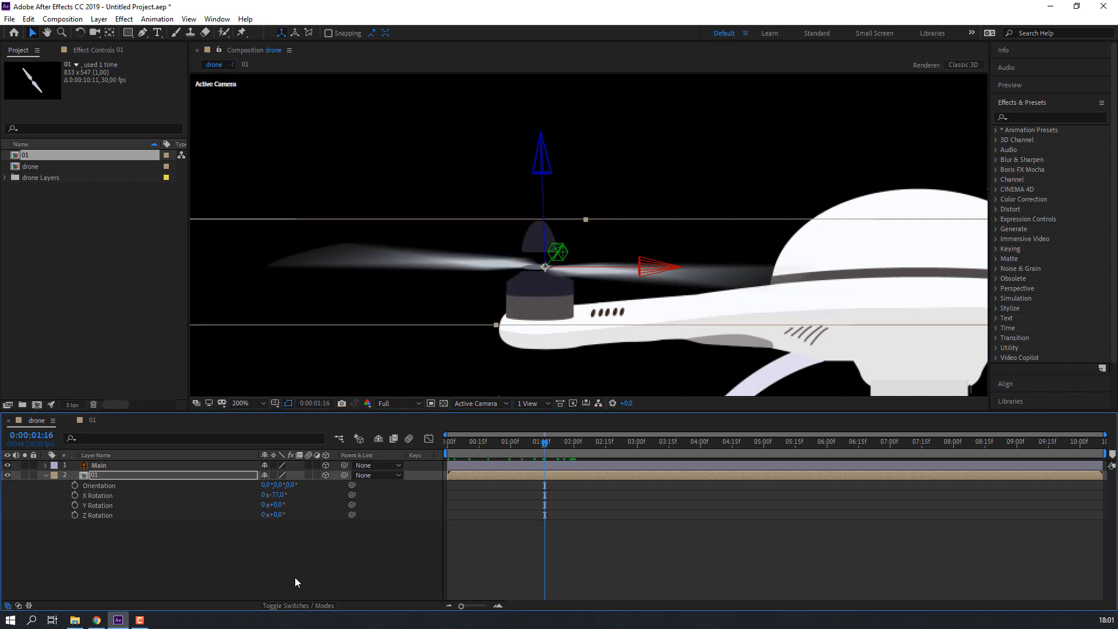
pyautogui.click(294, 578)
pyautogui.scroll(-3, 399, 288)
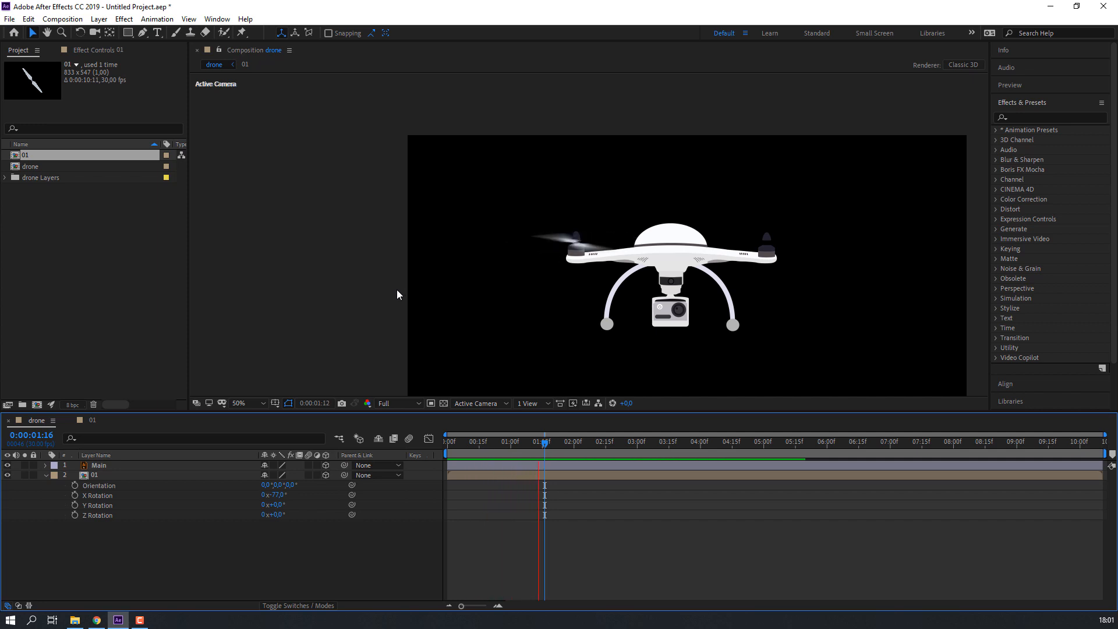
pyautogui.scroll(1, 582, 250)
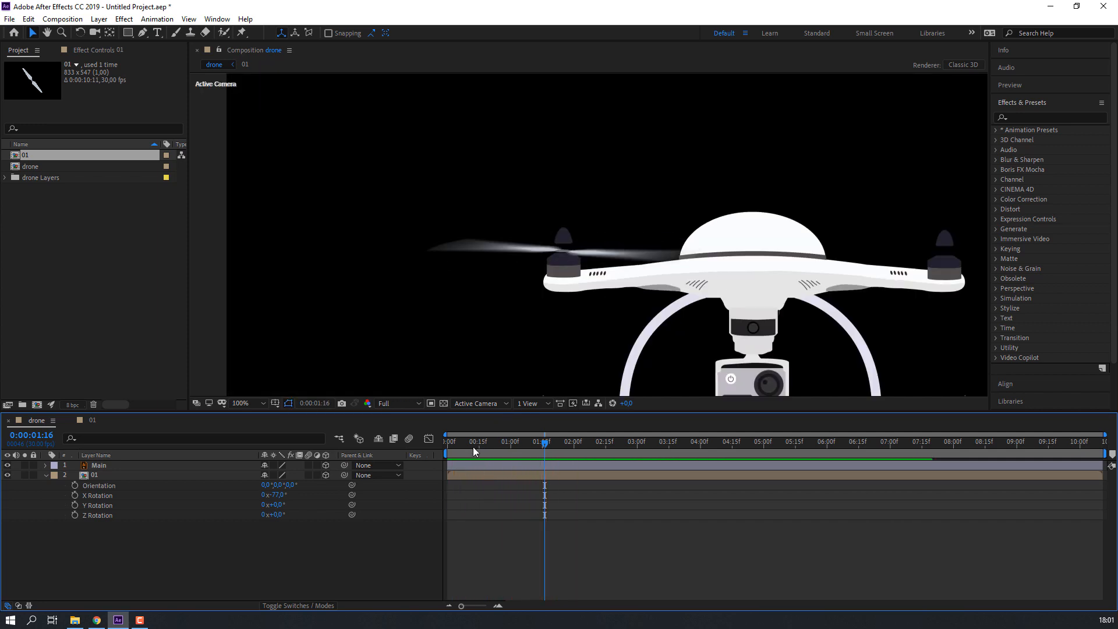
# - Collapse layer 01's properties and parent the layer to Main
pyautogui.click(45, 475)
pyautogui.click(327, 502)
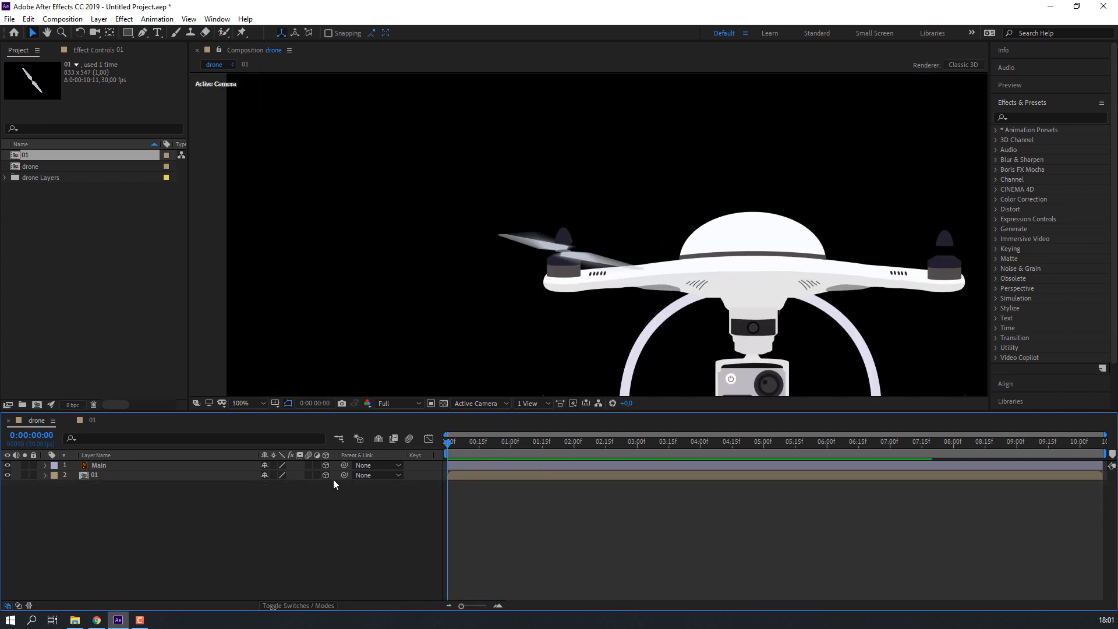
pyautogui.moveTo(345, 475); pyautogui.dragTo(99, 465)
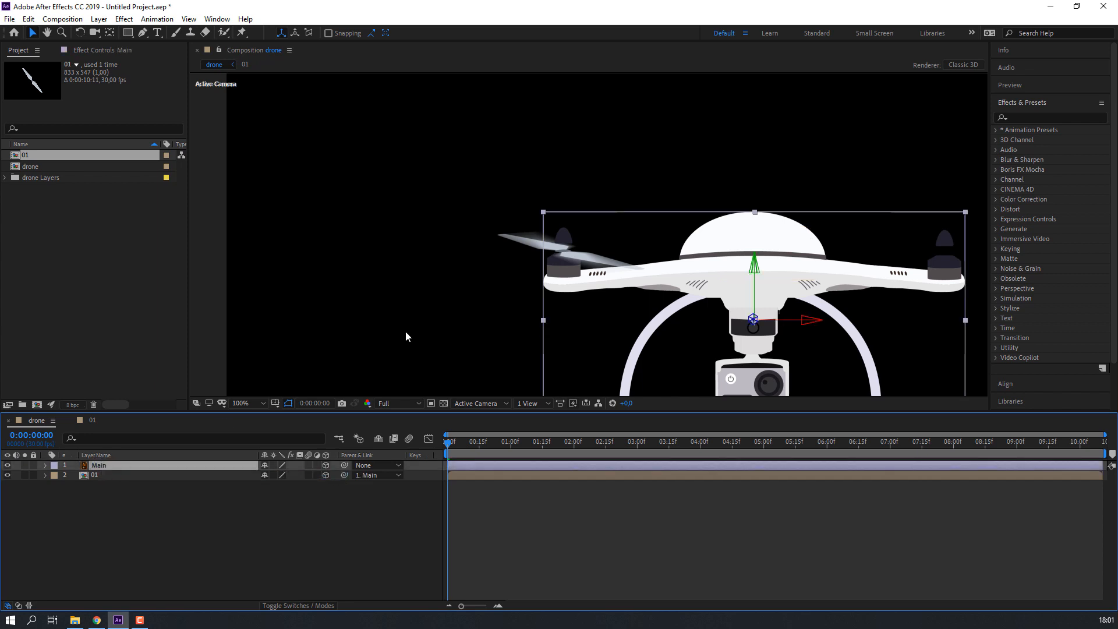
pyautogui.click(426, 484)
# - Duplicate propeller layer 01, place the copy on the drone's right motor, and preview both spinning propellers
pyautogui.click(146, 475)
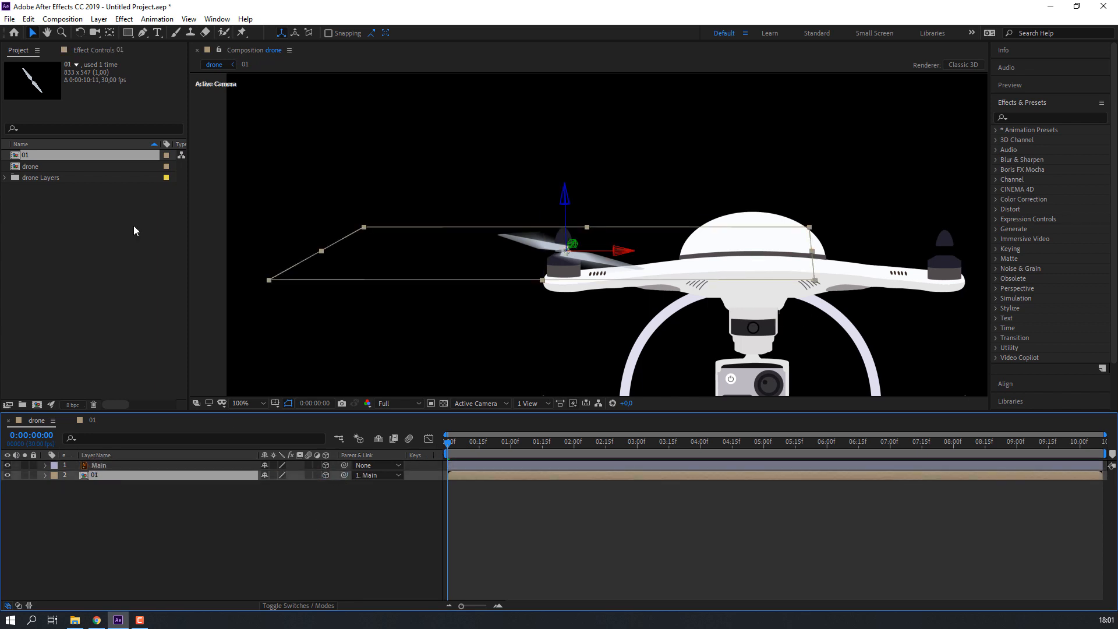
pyautogui.hotkey('ctrl', 'd')
pyautogui.moveTo(652, 298); pyautogui.dragTo(768, 239)
pyautogui.click(570, 508)
pyautogui.press('space')
pyautogui.scroll(-4, 547, 351)
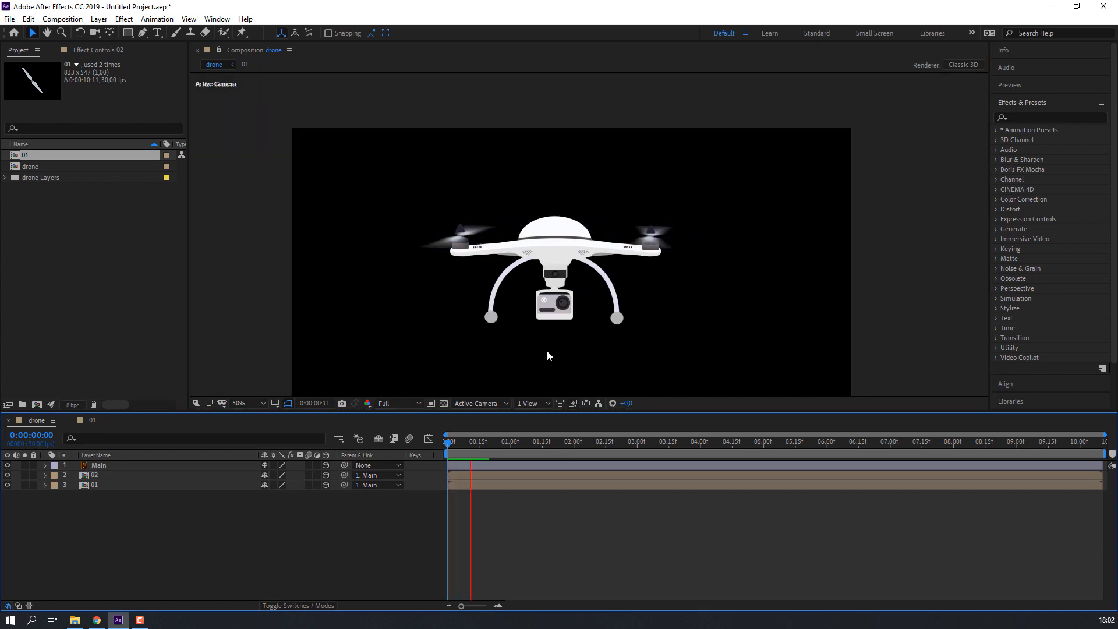
pyautogui.scroll(2, 617, 373)
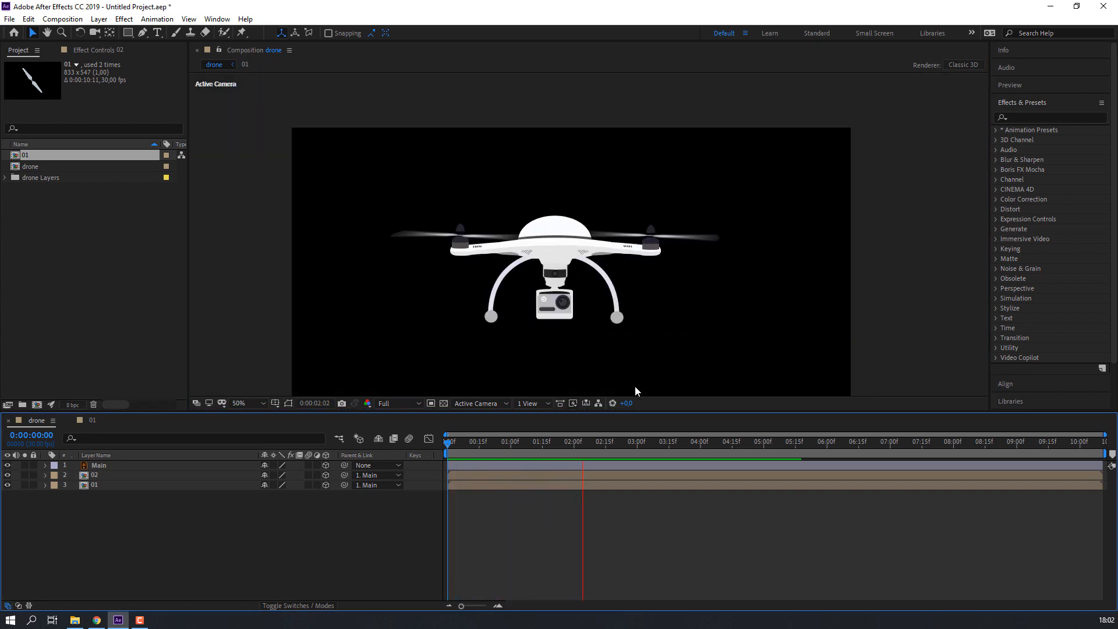
pyautogui.click(555, 442)
pyautogui.press('space')
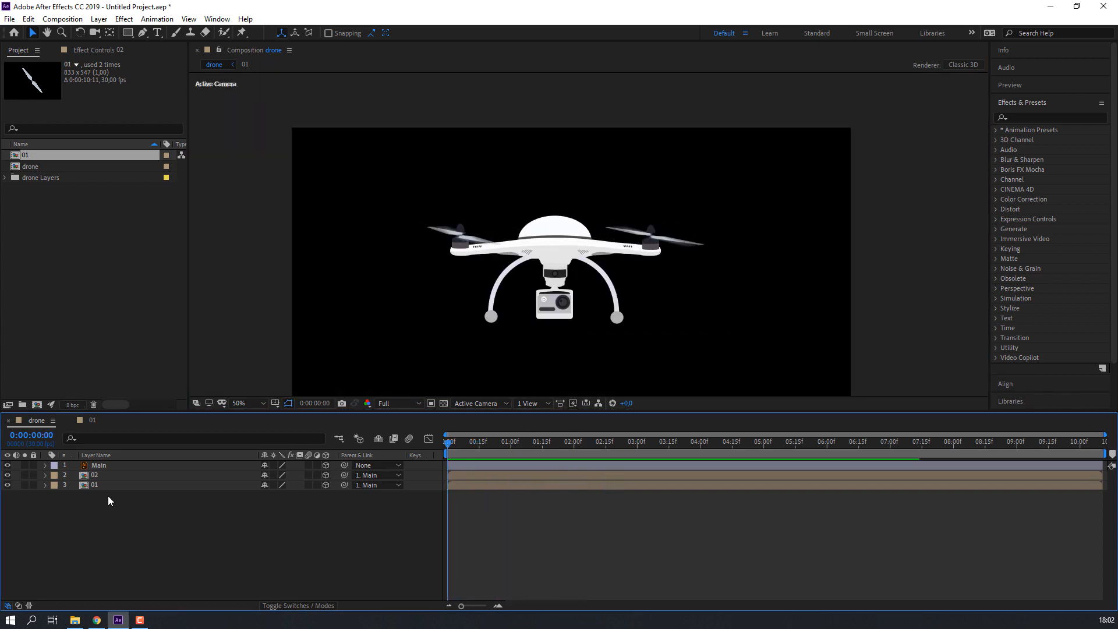
# - Test the propellers' parenting by moving the Main layer a little, and undo the move
pyautogui.click(115, 469)
pyautogui.moveTo(575, 257); pyautogui.dragTo(544, 255)
pyautogui.hotkey('ctrl', 'z')
# - Move the drone below the frame's lower-left area and enable Position keyframing on the Main layer at the first frame
pyautogui.scroll(-2, 443, 357)
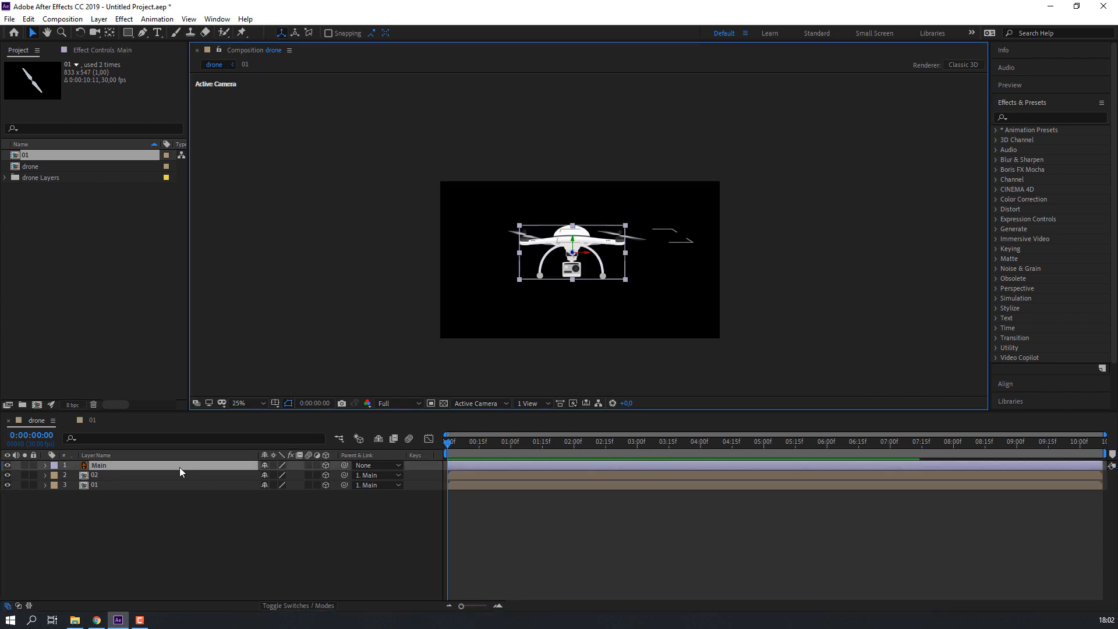
pyautogui.press('p')
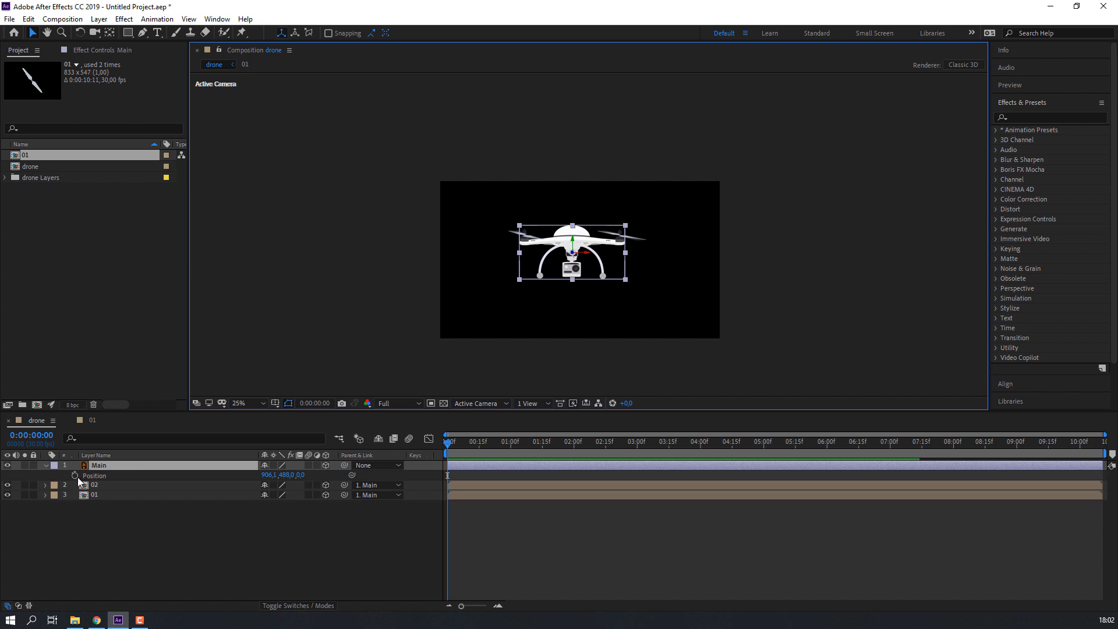
pyautogui.moveTo(559, 244); pyautogui.dragTo(492, 362)
pyautogui.click(75, 475)
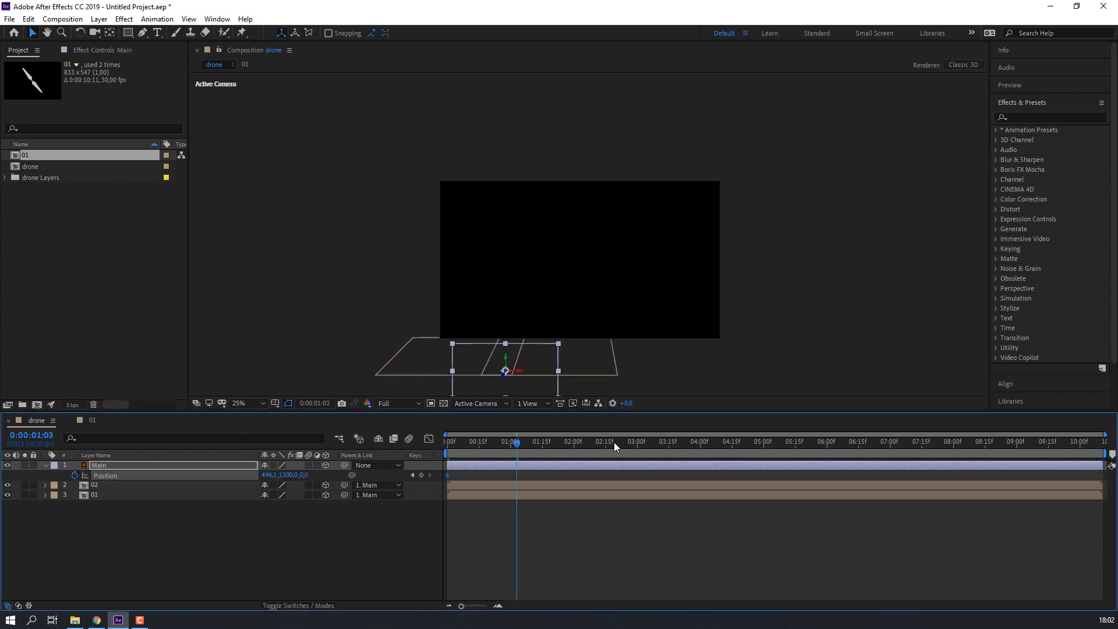
# - Keyframe the drone near the frame's centre at 0:00:04:01, and shift that keyframe to about 2 seconds for a faster entrance
pyautogui.moveTo(525, 358); pyautogui.dragTo(589, 258)
pyautogui.click(723, 558)
pyautogui.press('space')
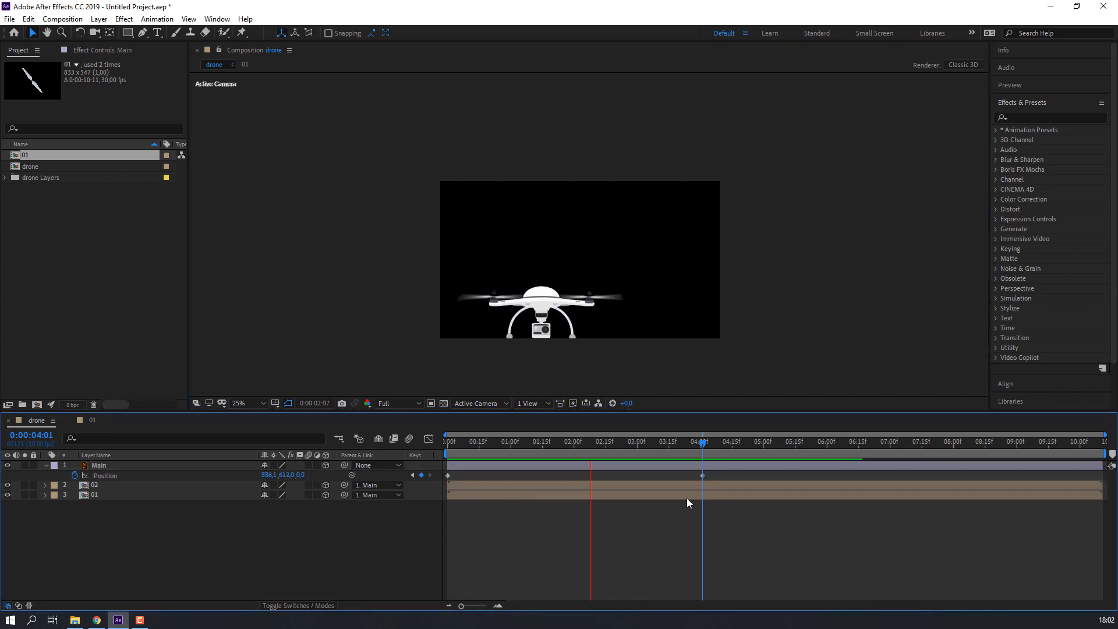
pyautogui.press('space')
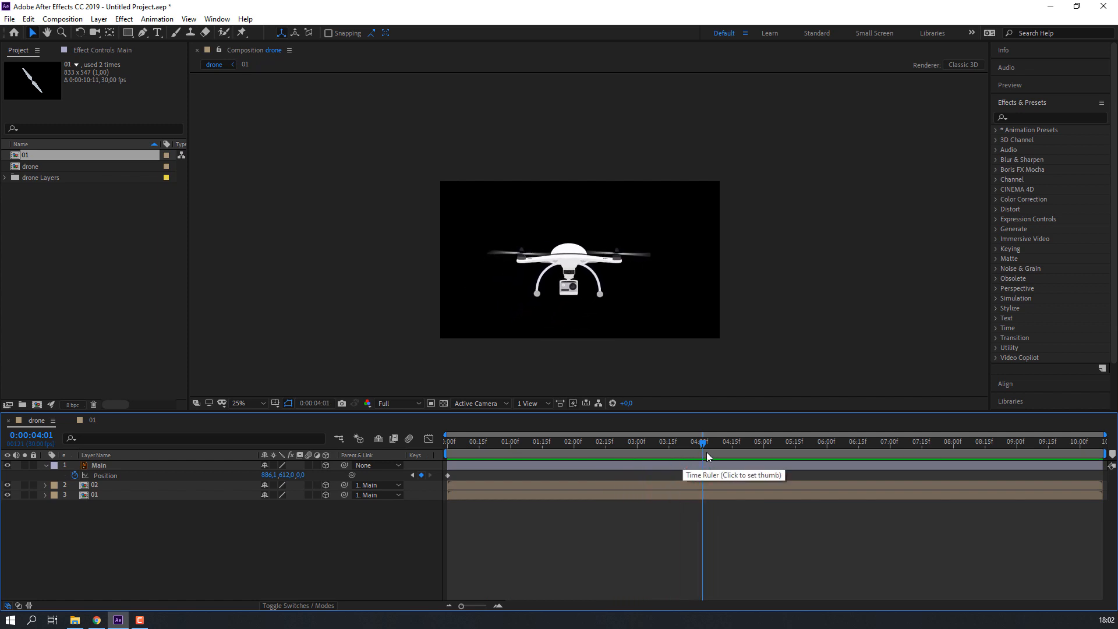
pyautogui.moveTo(703, 476); pyautogui.dragTo(571, 477)
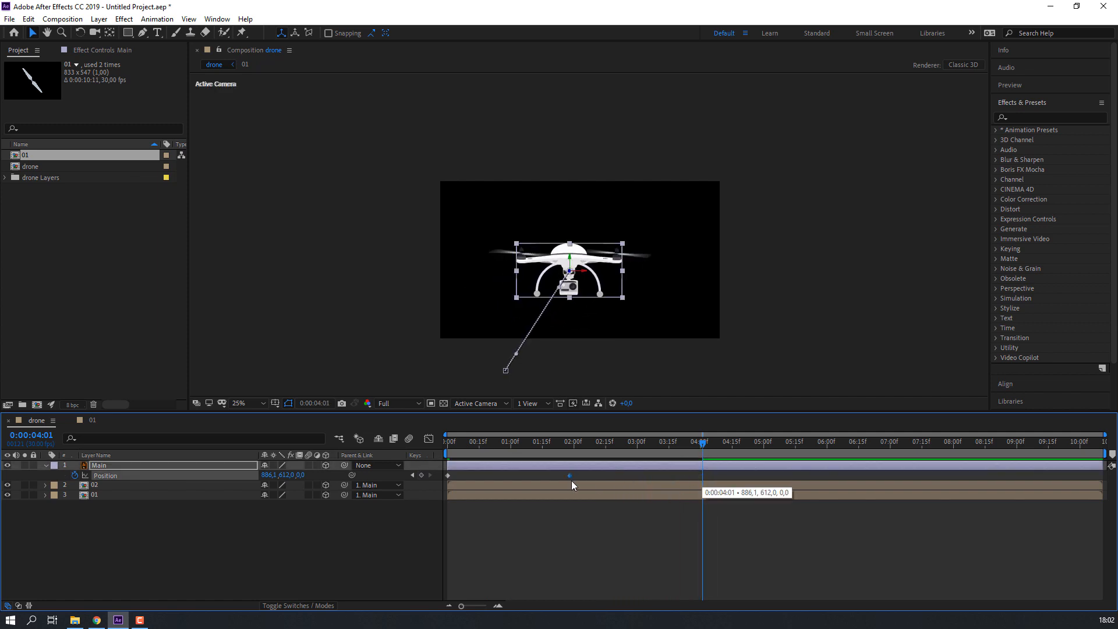
pyautogui.press('space')
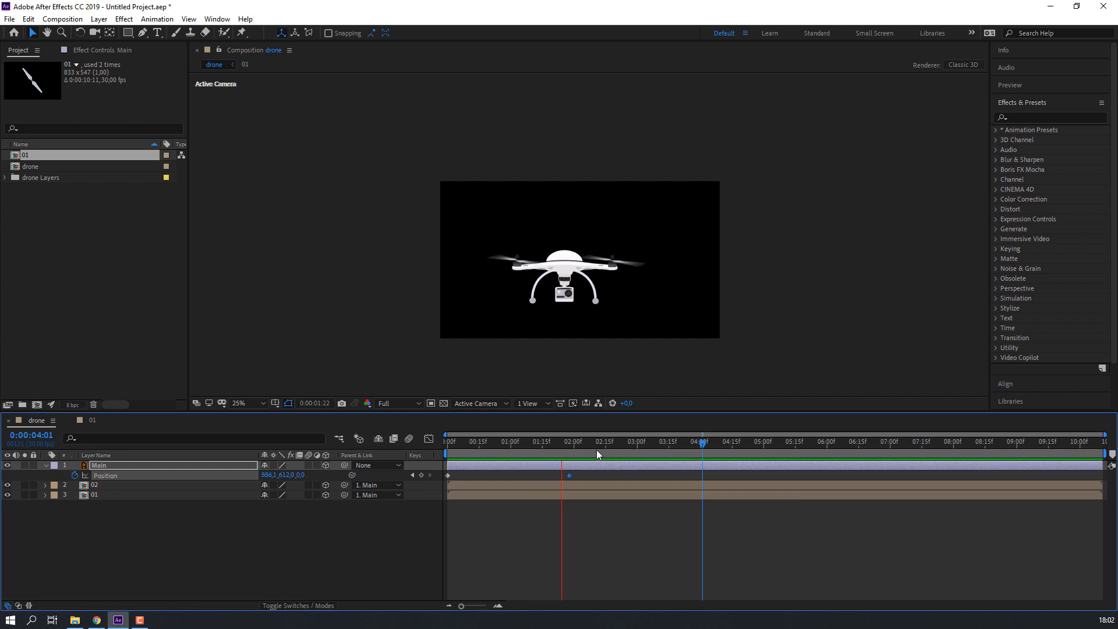
# - Add Position keyframes that make the drone drift slightly at 0:00:04:11, about 6.8 seconds and 0:00:10:10, and preview the flight
pyautogui.moveTo(703, 445); pyautogui.dragTo(724, 451)
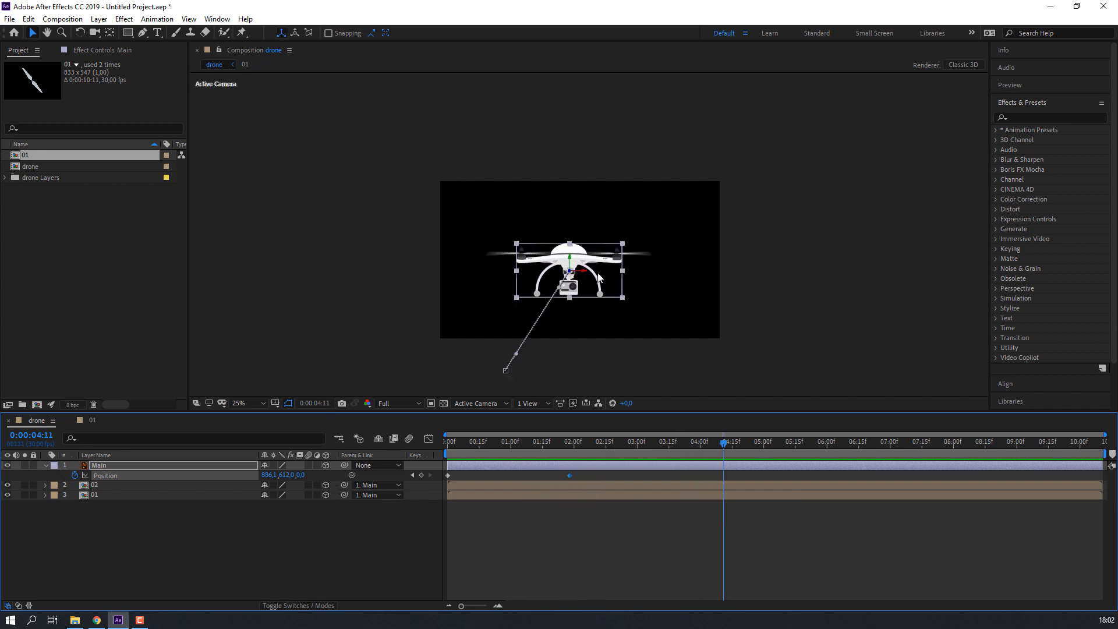
pyautogui.moveTo(599, 277)
pyautogui.mouseDown()
pyautogui.moveTo(571, 245)
pyautogui.moveTo(643, 257)
pyautogui.moveTo(616, 270)
pyautogui.mouseUp()
pyautogui.click(866, 443)
pyautogui.click(1055, 442)
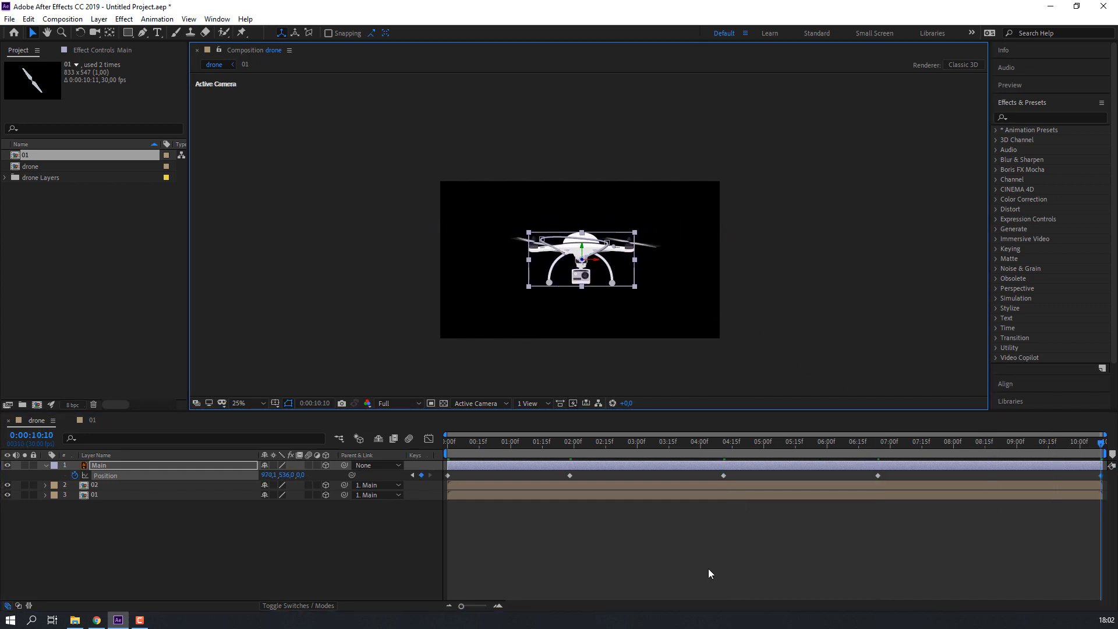
pyautogui.click(708, 568)
pyautogui.press('space')
# - Set the composition view to Fit up to 100%, preview the flight, and collapse the Main layer's properties
pyautogui.click(245, 404)
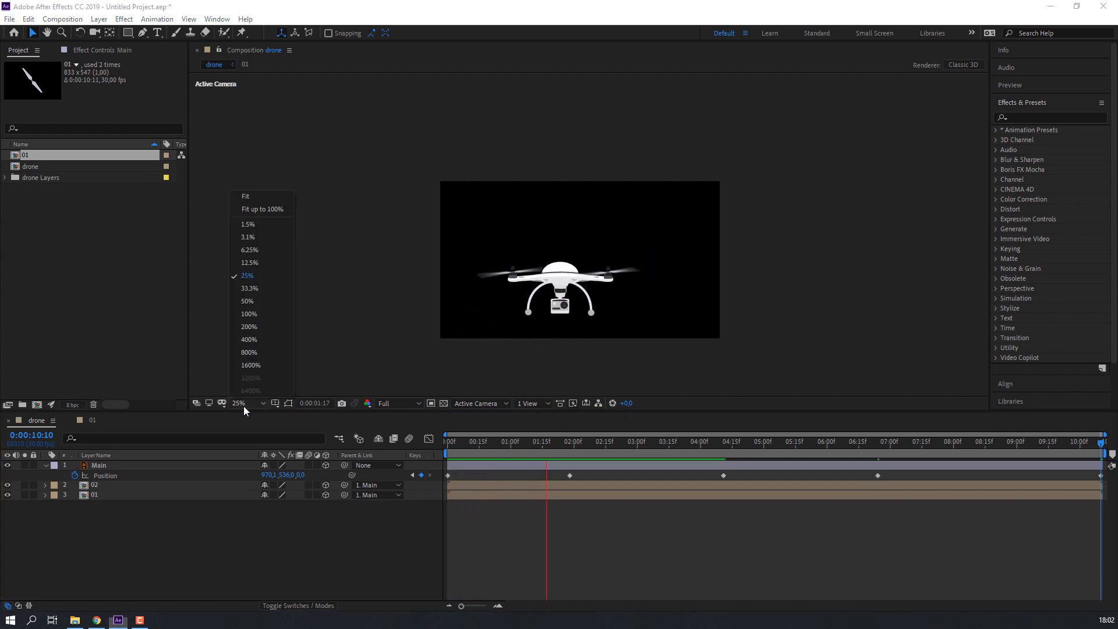
pyautogui.click(262, 209)
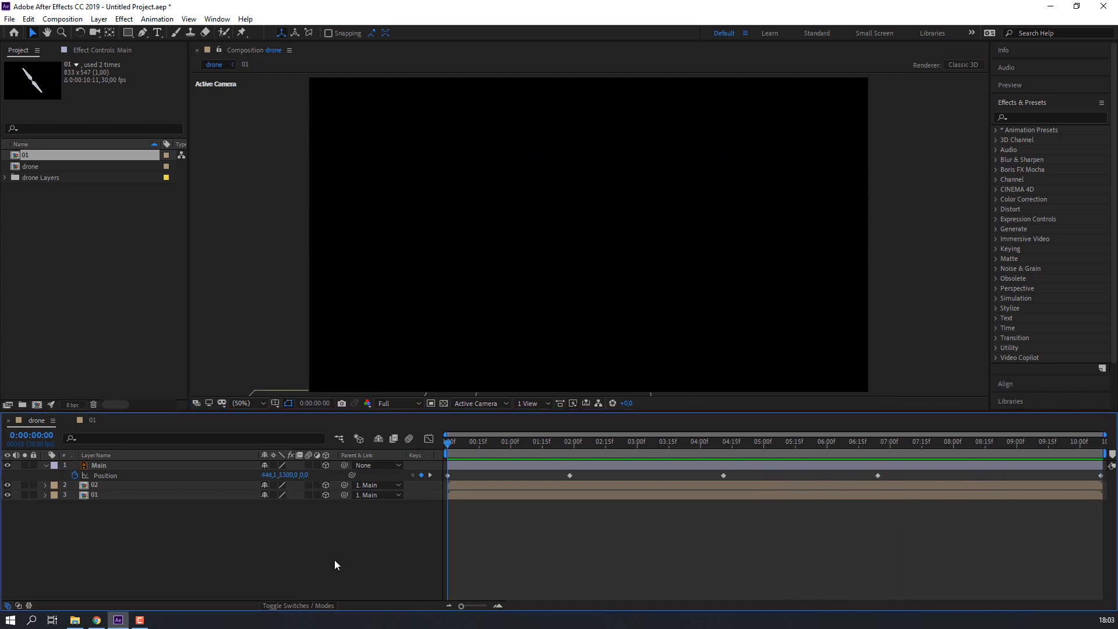
pyautogui.press('space')
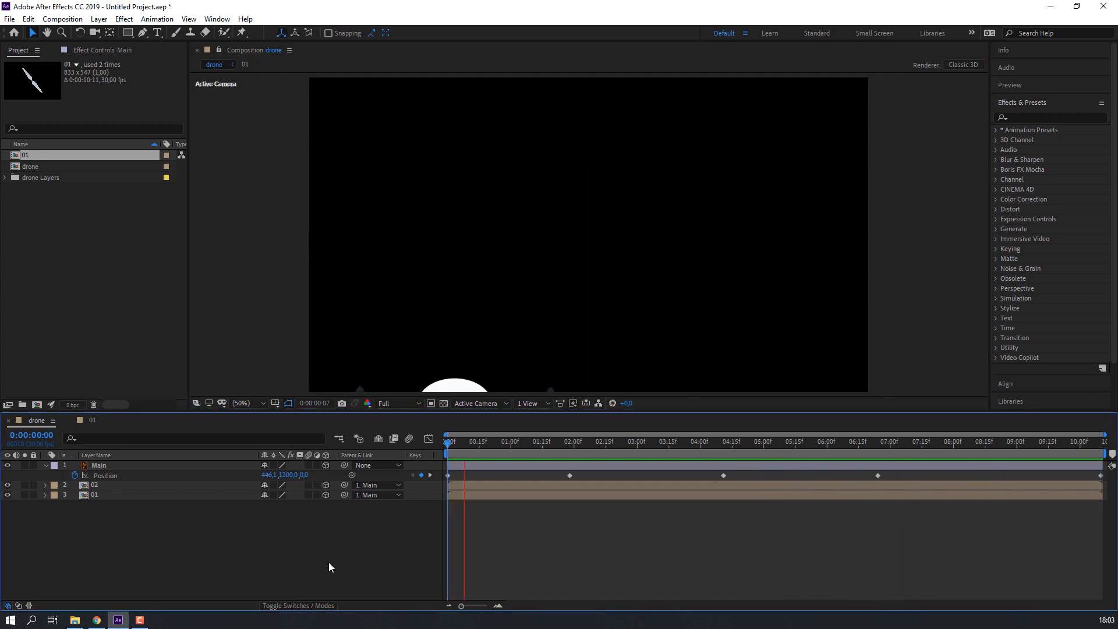
pyautogui.click(46, 465)
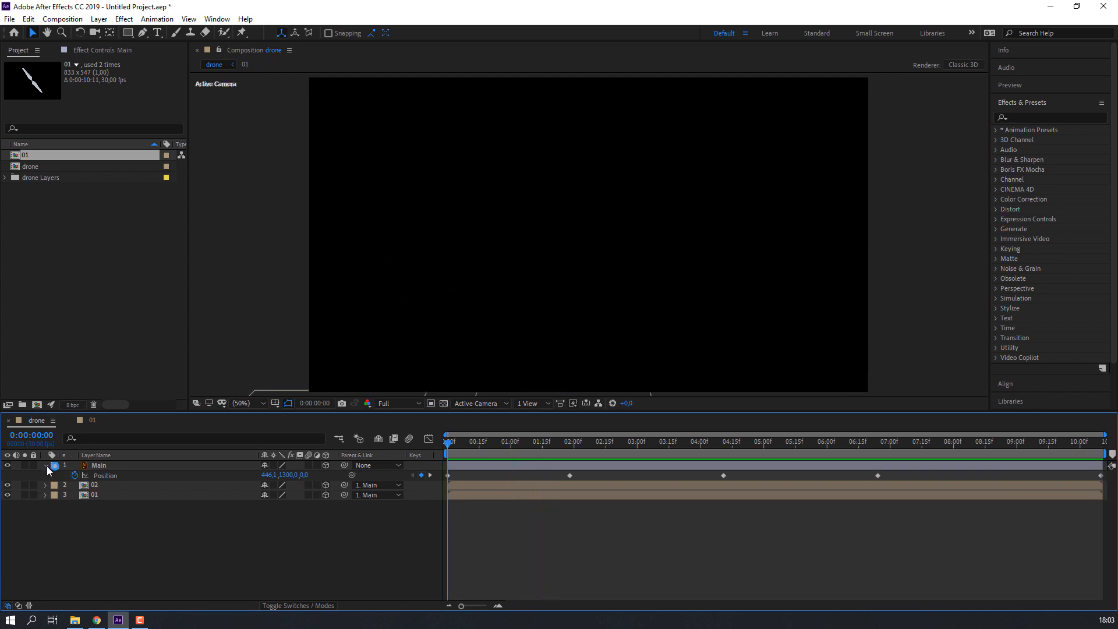
pyautogui.click(46, 465)
# - Create a composition-sized solid named BG and place it beneath all the other layers
pyautogui.moveTo(550, 442); pyautogui.dragTo(603, 438)
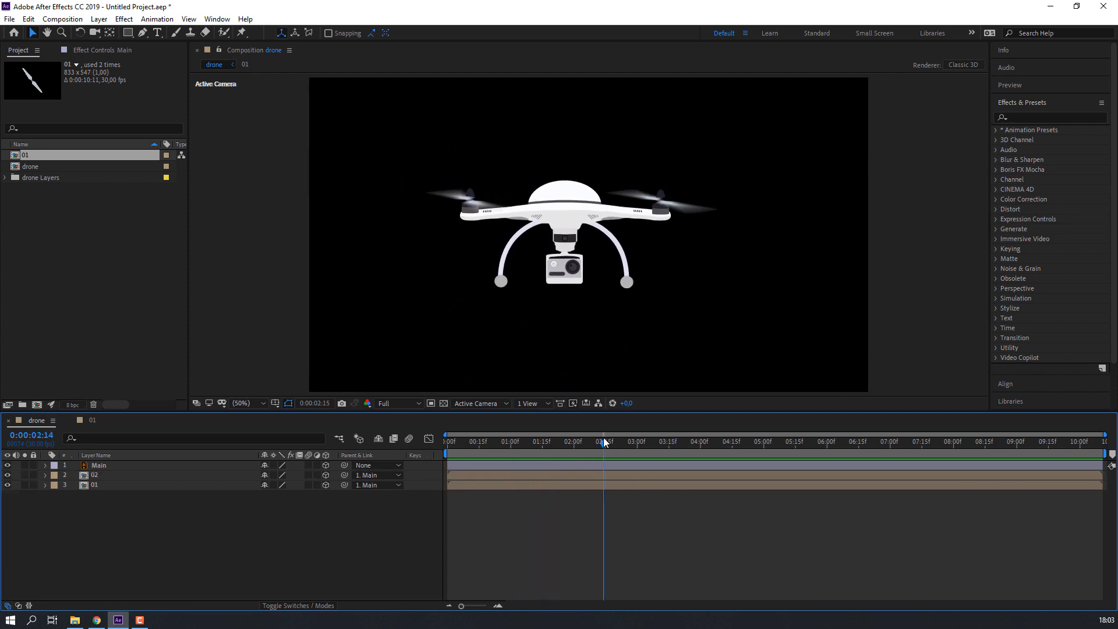
pyautogui.rightClick(187, 507)
pyautogui.moveTo(313, 380)
pyautogui.click(366, 406)
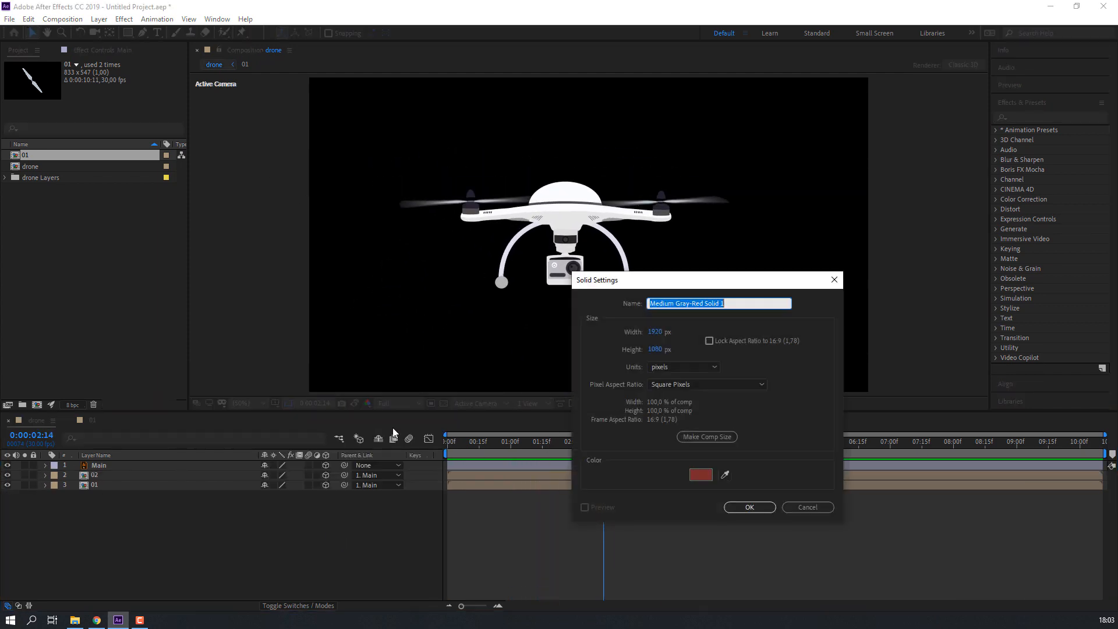
pyautogui.write('BG')
pyautogui.press('Return')
pyautogui.moveTo(110, 465); pyautogui.dragTo(120, 501)
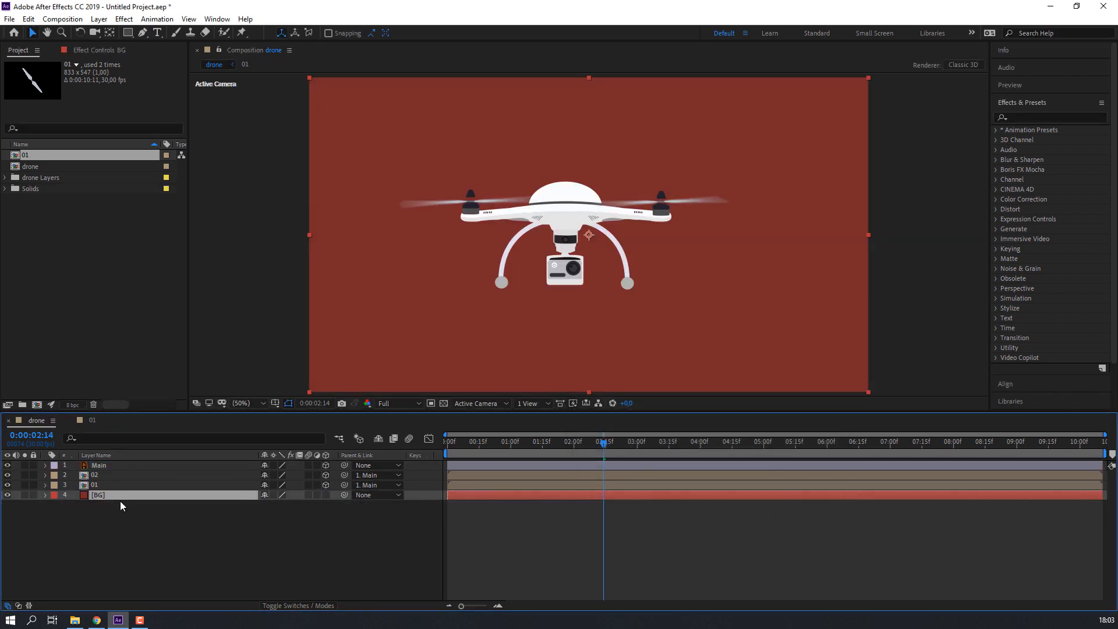
# - Find the Fill effect and apply it to the BG solid
pyautogui.click(1029, 118)
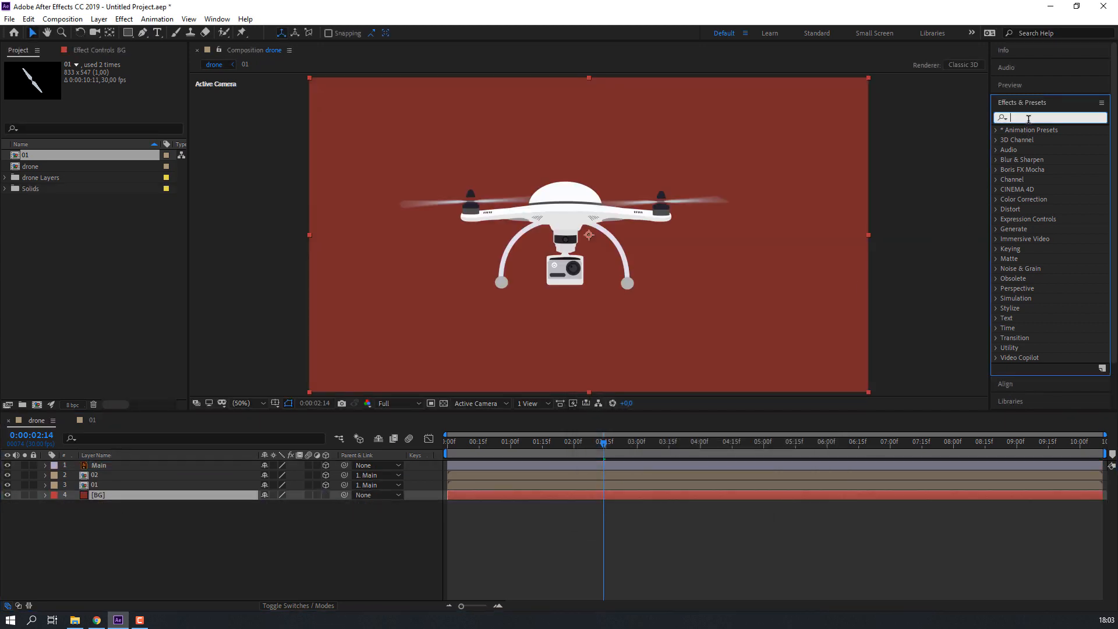
pyautogui.write('fill')
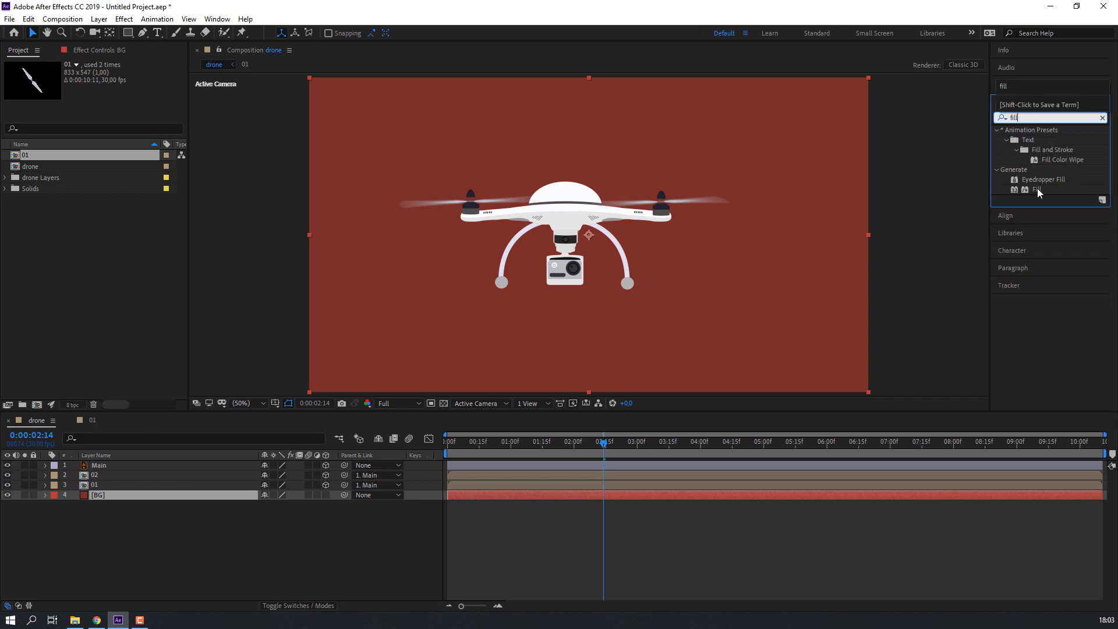
pyautogui.moveTo(1038, 191); pyautogui.dragTo(394, 173)
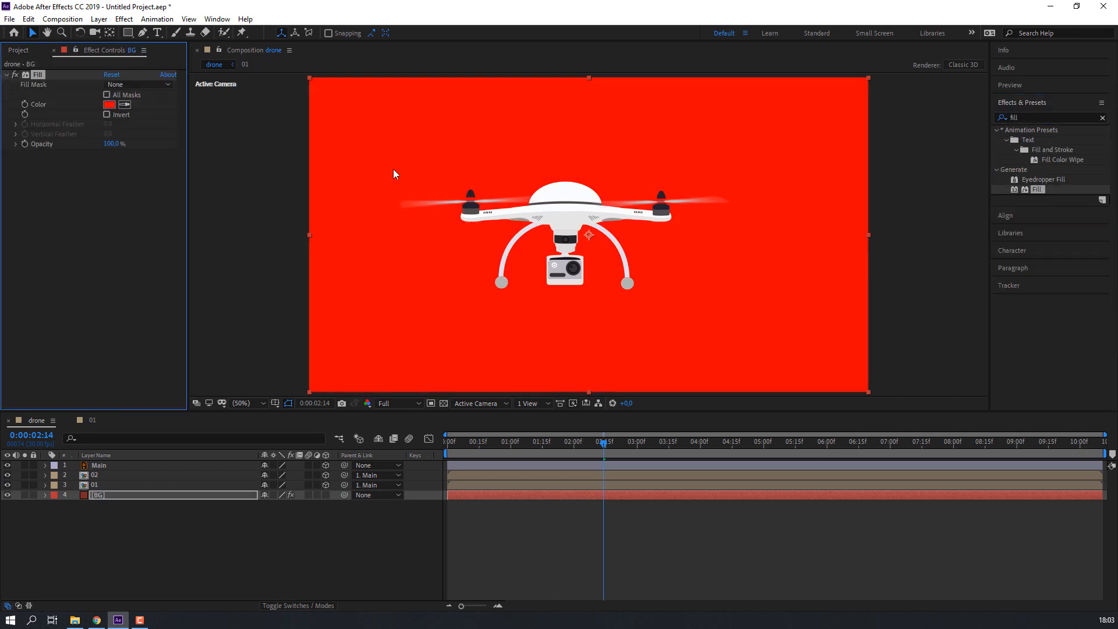
# - Set the BG layer's Fill color to a muted blue, about 607CA2
pyautogui.click(109, 105)
pyautogui.click(403, 451)
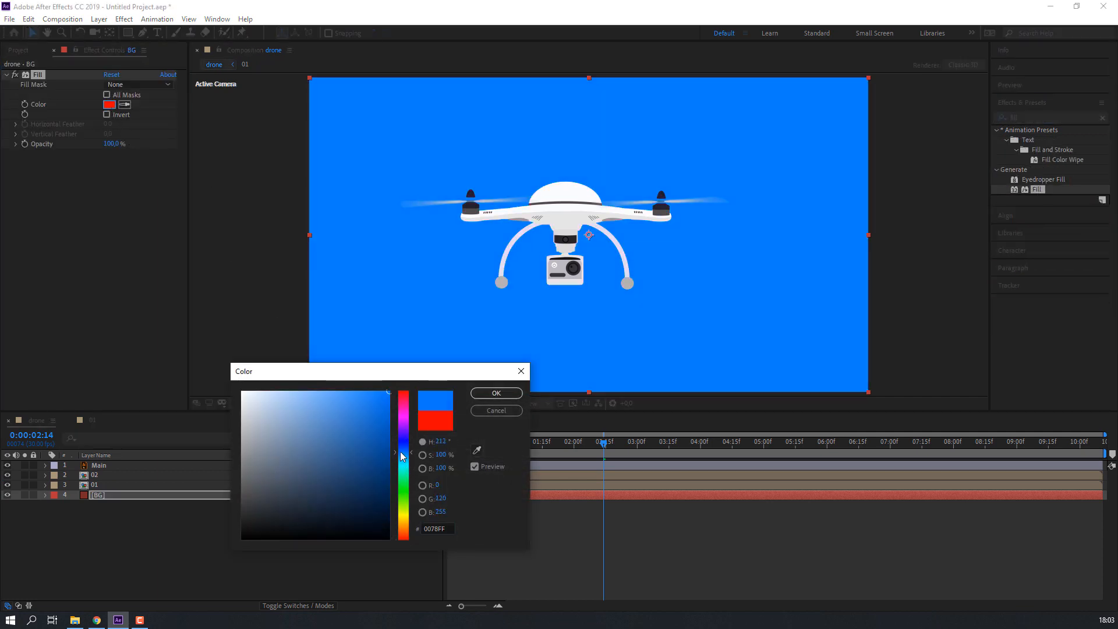
pyautogui.click(325, 443)
pyautogui.moveTo(293, 435)
pyautogui.mouseDown()
pyautogui.moveTo(270, 432)
pyautogui.moveTo(305, 379)
pyautogui.moveTo(274, 390)
pyautogui.moveTo(311, 427)
pyautogui.moveTo(296, 444)
pyautogui.mouseUp()
pyautogui.moveTo(269, 446); pyautogui.dragTo(301, 444)
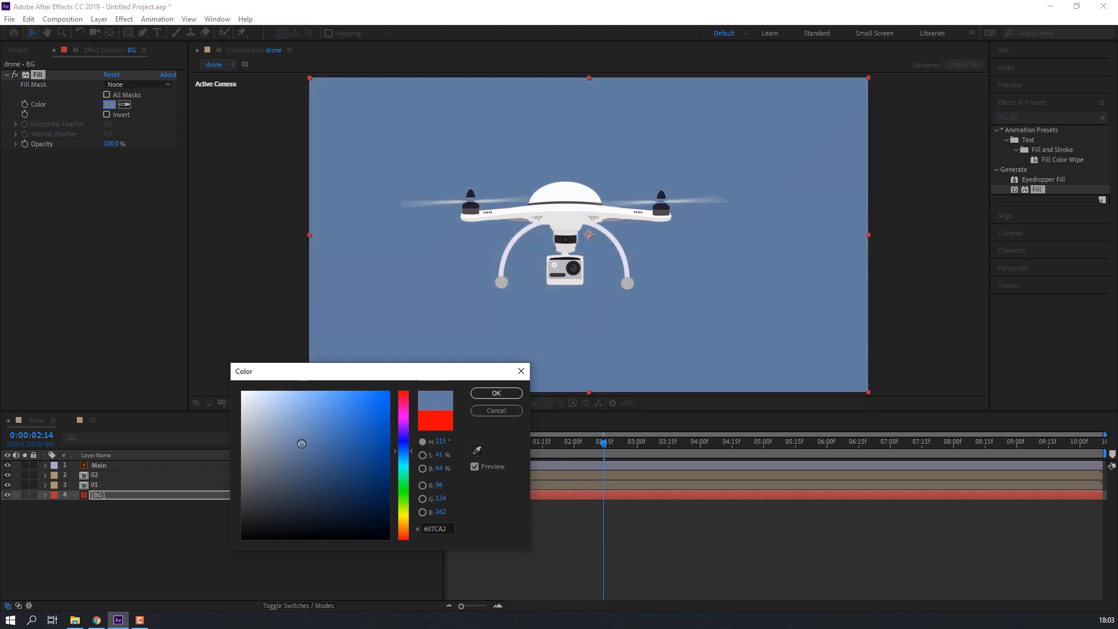
pyautogui.click(495, 393)
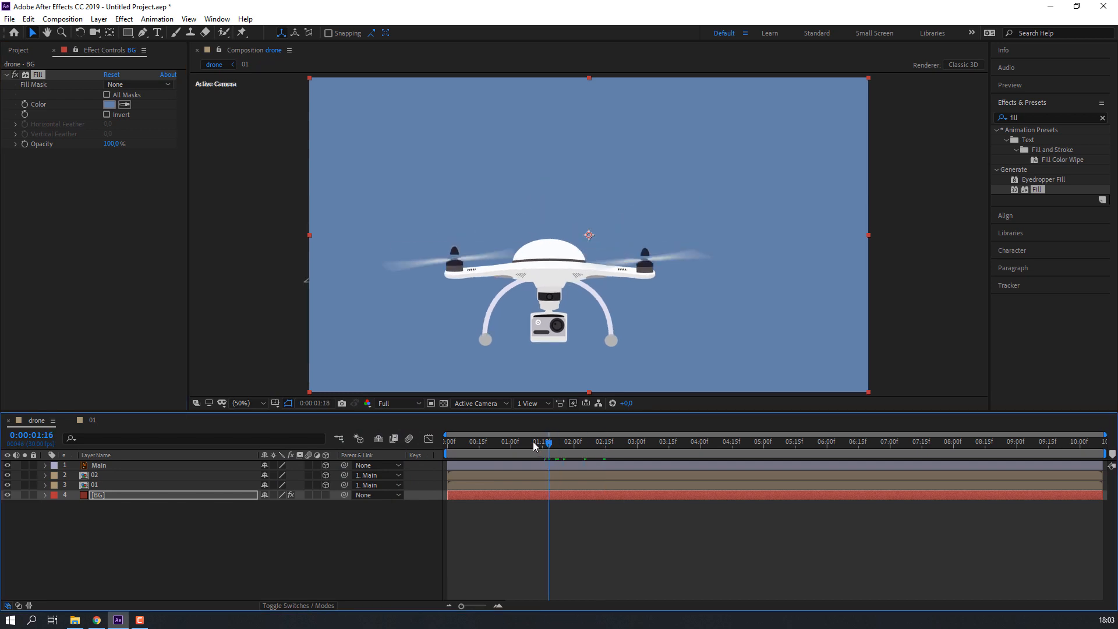
# - Preview the drone animation against the blue background and enable motion blur for the composition
pyautogui.click(446, 443)
pyautogui.moveTo(482, 445); pyautogui.dragTo(595, 443)
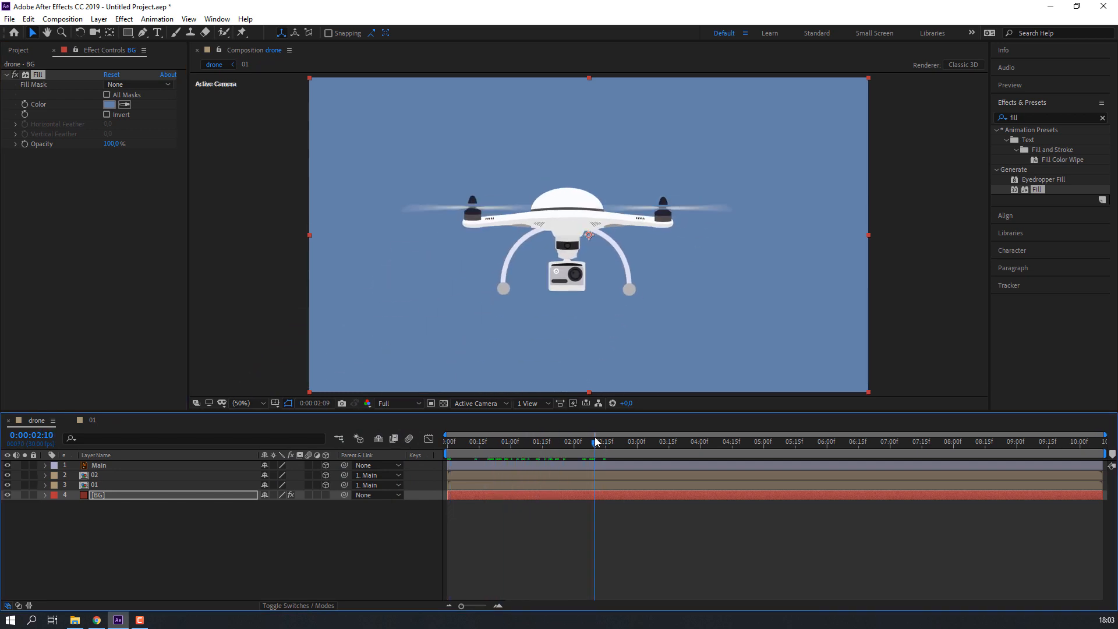
pyautogui.click(309, 511)
pyautogui.press('space')
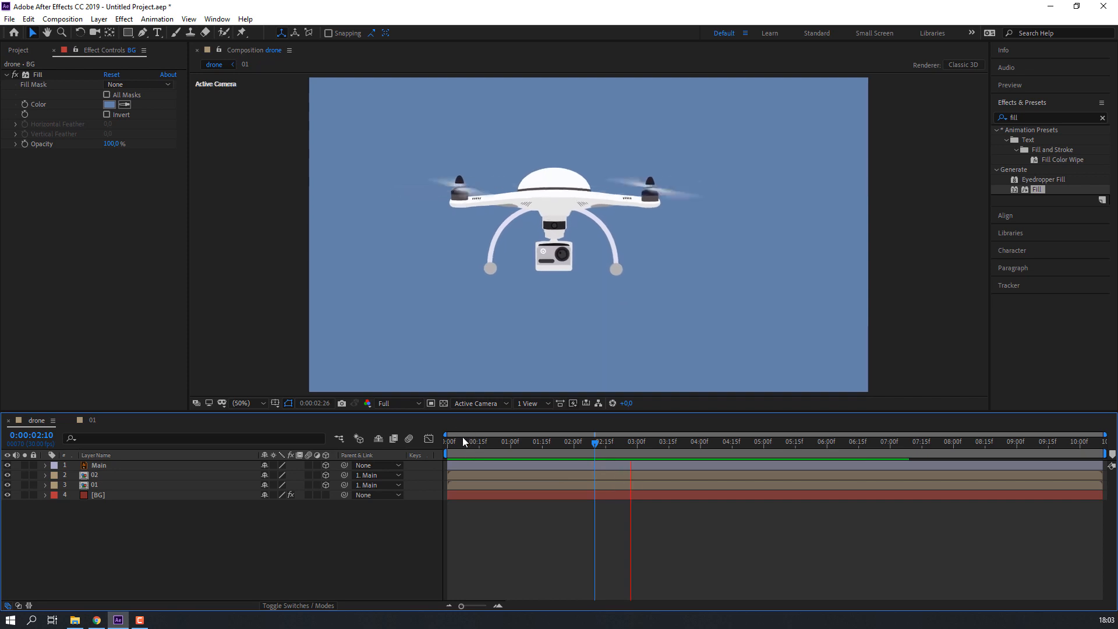
pyautogui.click(409, 438)
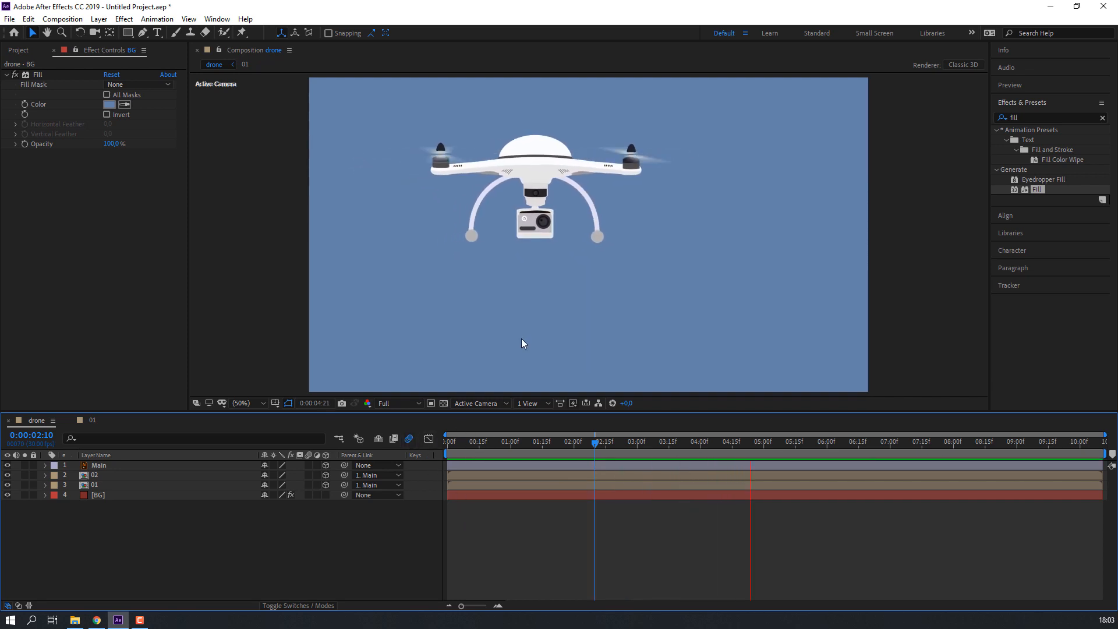
pyautogui.press(',')
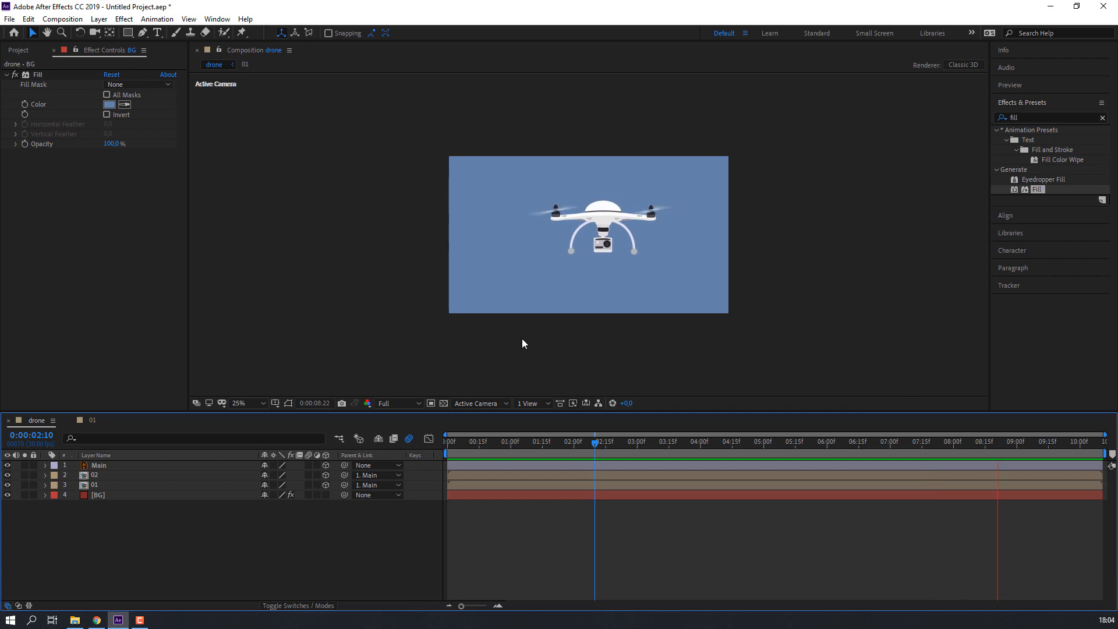
pyautogui.press('.')
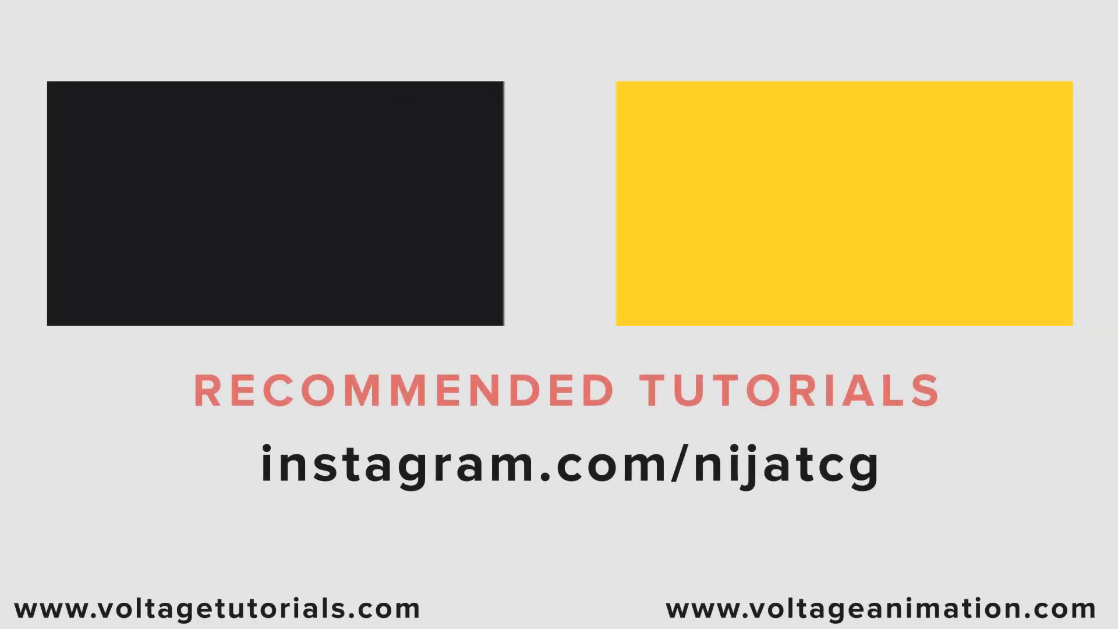